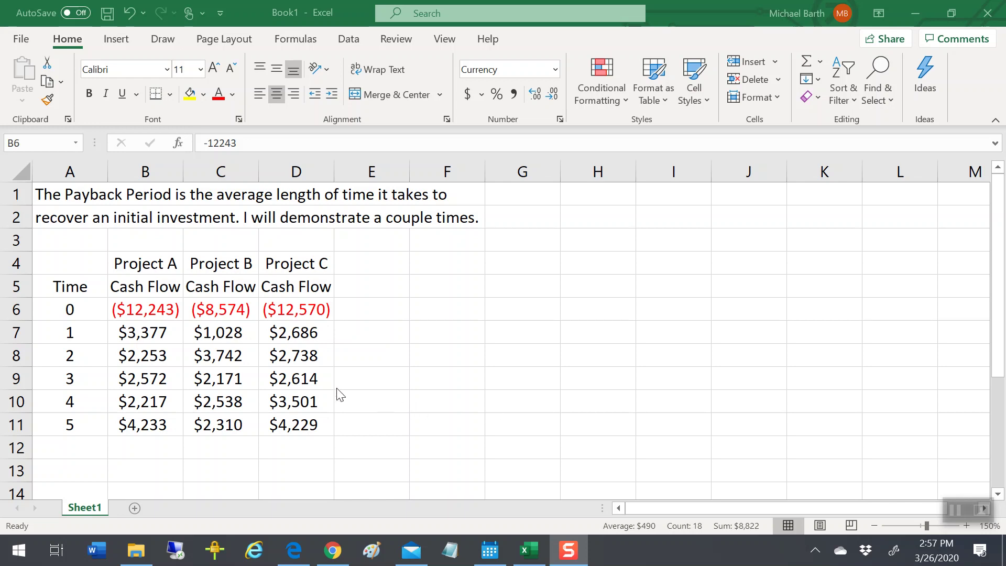
- Label A13 'Total In' and enter =SUM(B7:B11) in B13 for Project A
click(162, 310)
click(73, 471)
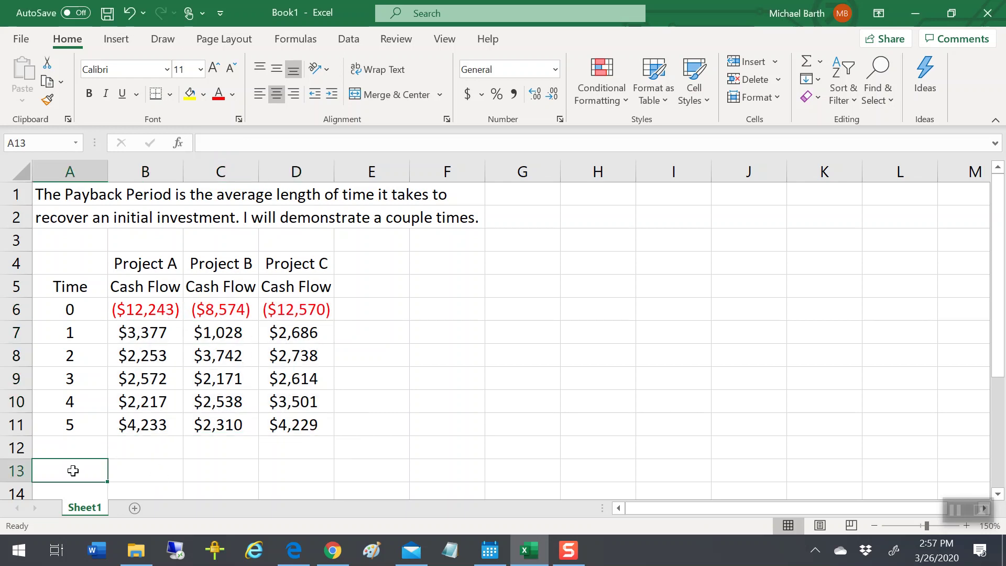
text(Total In)
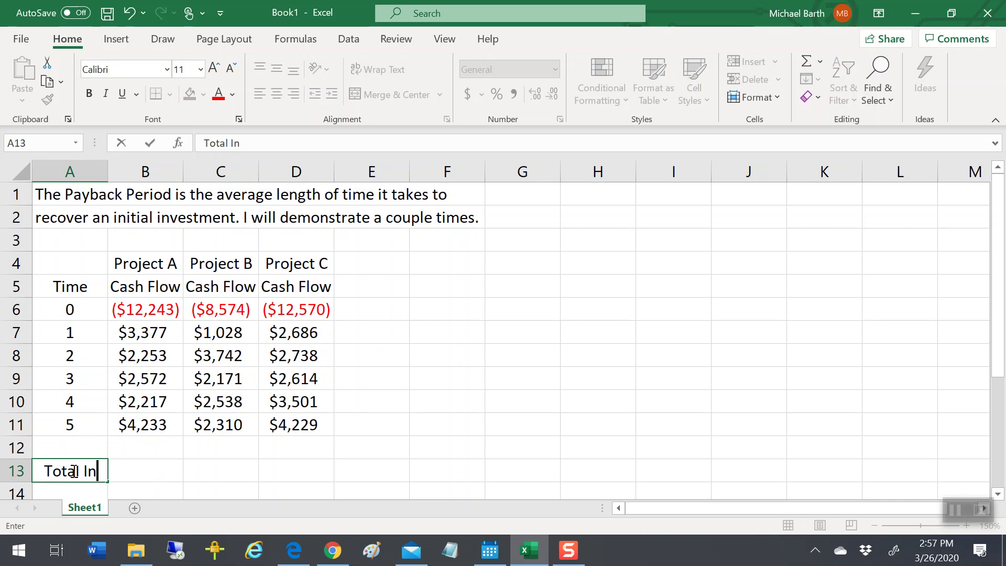
key(Tab)
text(=sum()
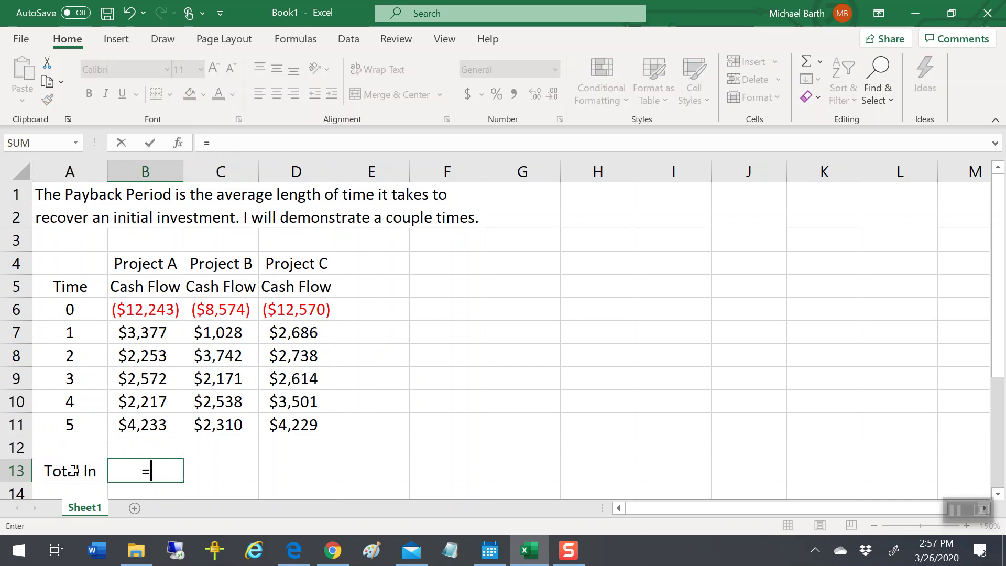
key(Up)
key(Up)
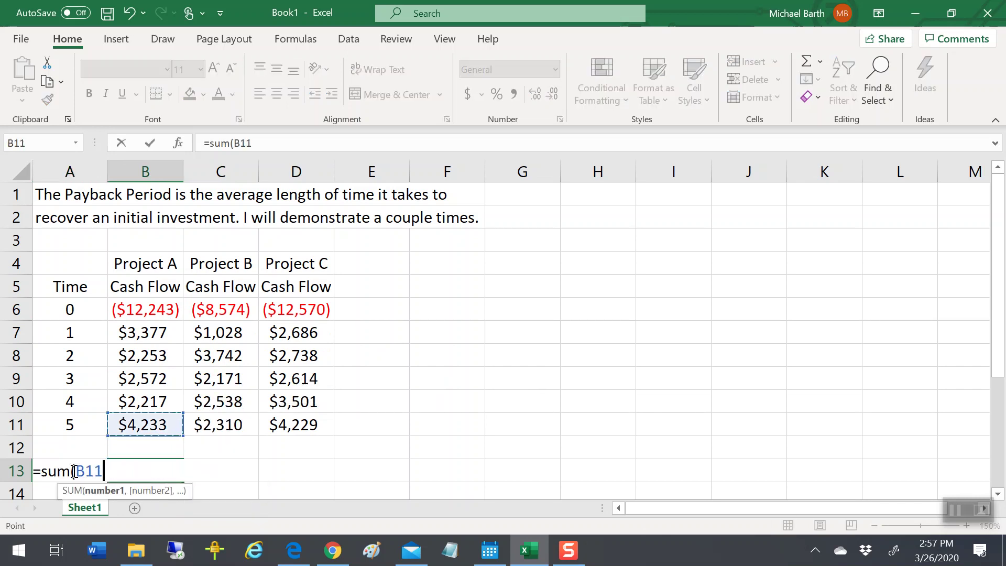
key(shift+Up)
key(shift+Up)
key(shift+Up)
key(shift+Up)
text())
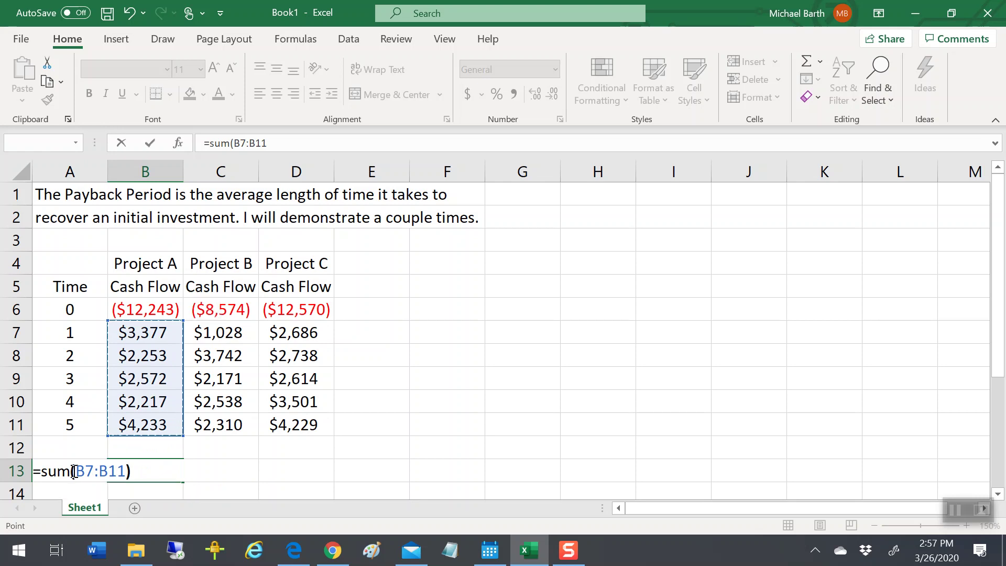
key(Return)
- Copy the total formula into C13 and D13 for Projects B and C
key(Up)
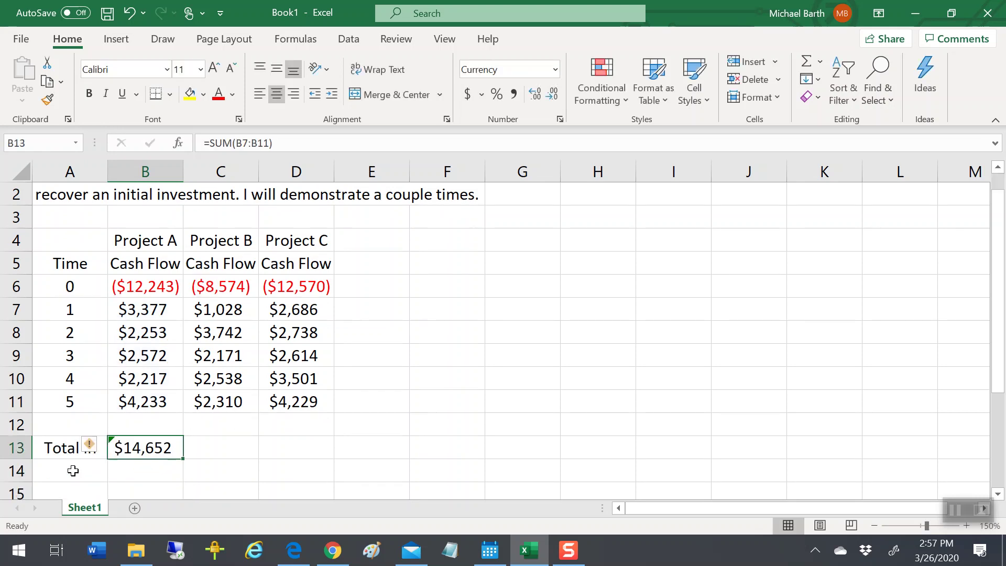
key(ctrl+c)
key(Right)
key(Return)
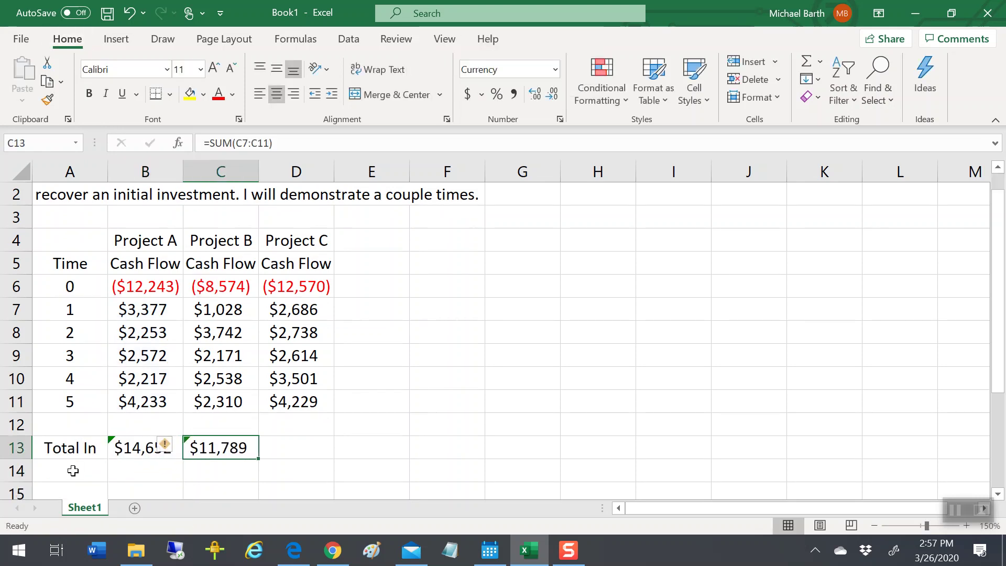
key(ctrl+c)
key(Right)
key(Return)
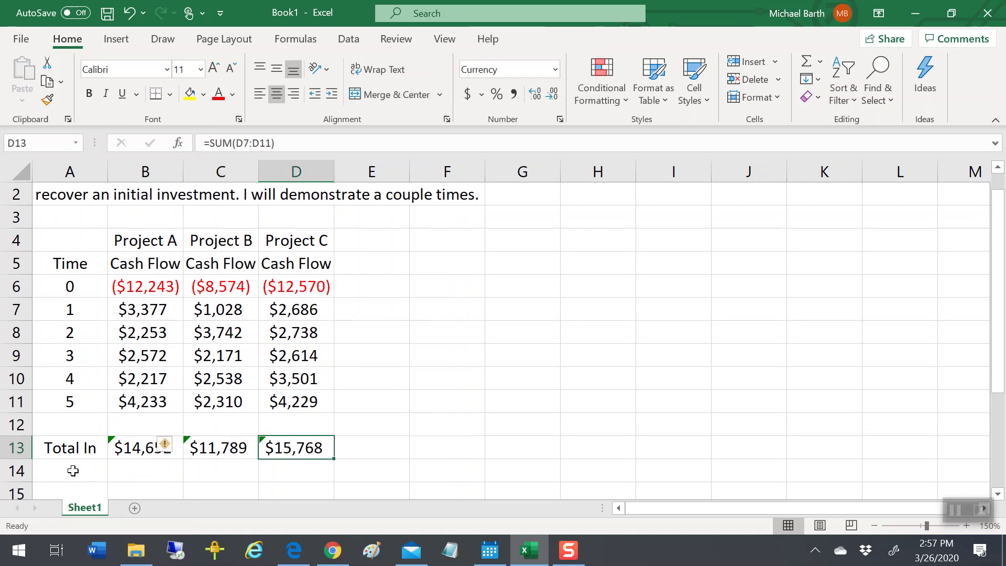
key(Left)
key(Left)
key(Up)
key(Up)
key(Up)
key(Up)
key(Up)
key(Up)
key(Up)
key(Up)
key(Up)
key(Up)
key(Up)
key(Up)
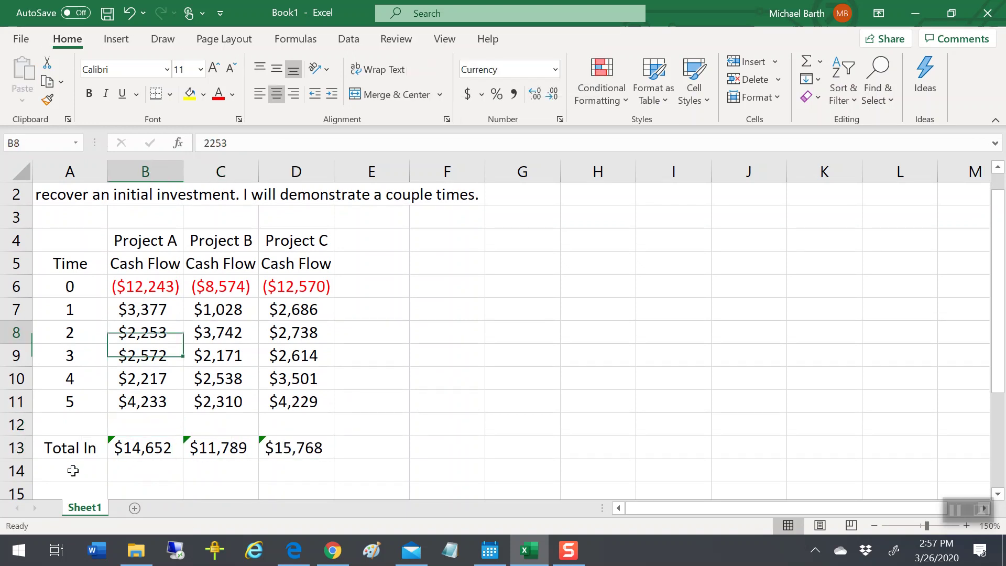
key(Down)
key(Down)
key(Down)
key(Down)
key(Down)
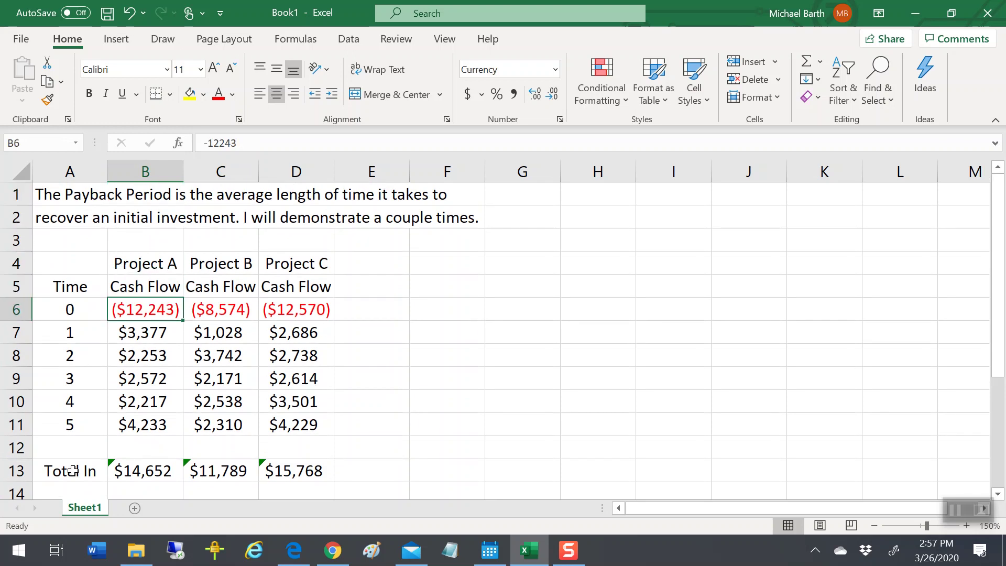
key(Down)
key(Down)
key(Down)
key(Up)
key(Up)
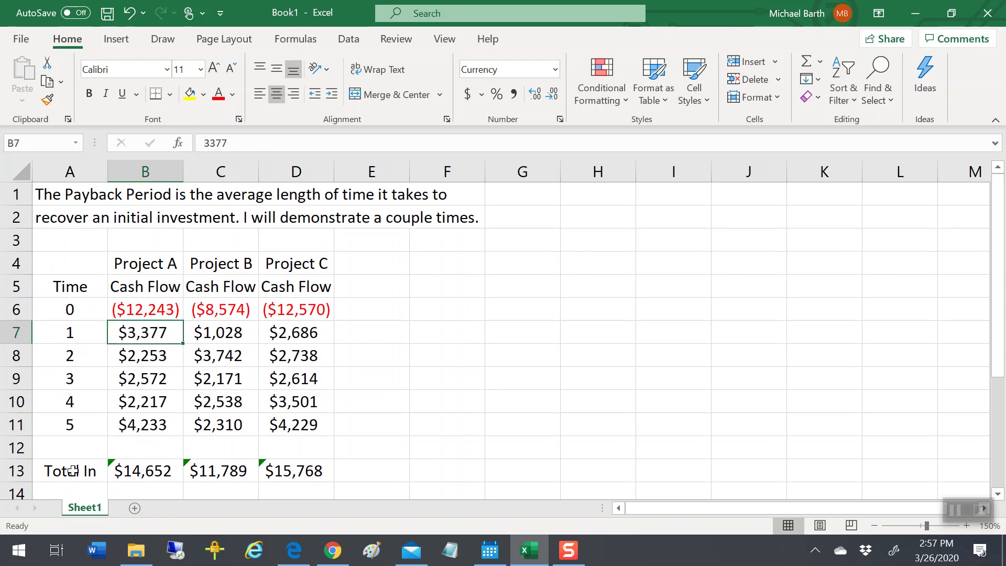
key(Right)
key(Right)
key(Right)
key(Up)
key(Up)
key(Up)
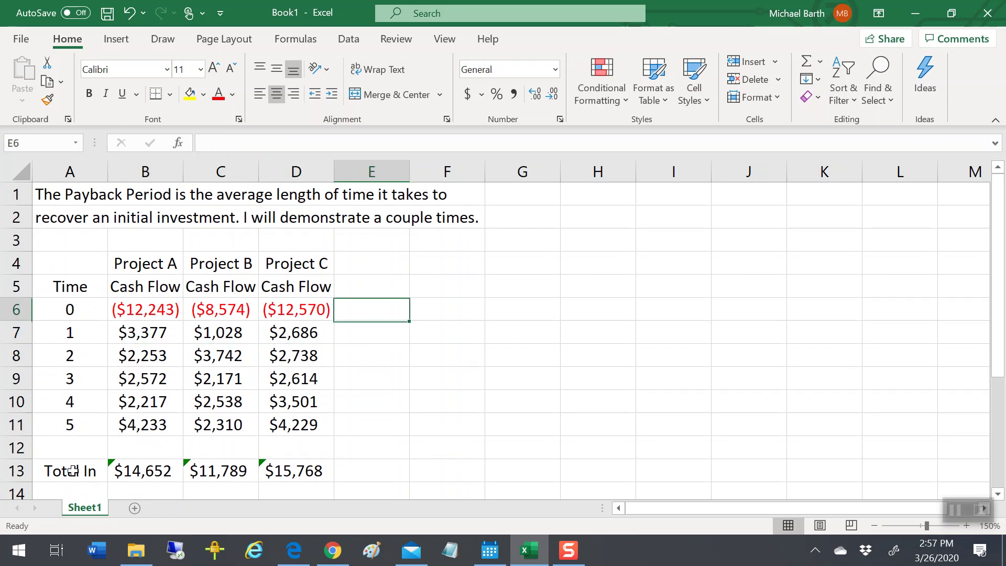
- Copy the Project A–C headers into F4:H4
key(Left)
key(Left)
key(Left)
key(shift+Right)
key(shift+Right)
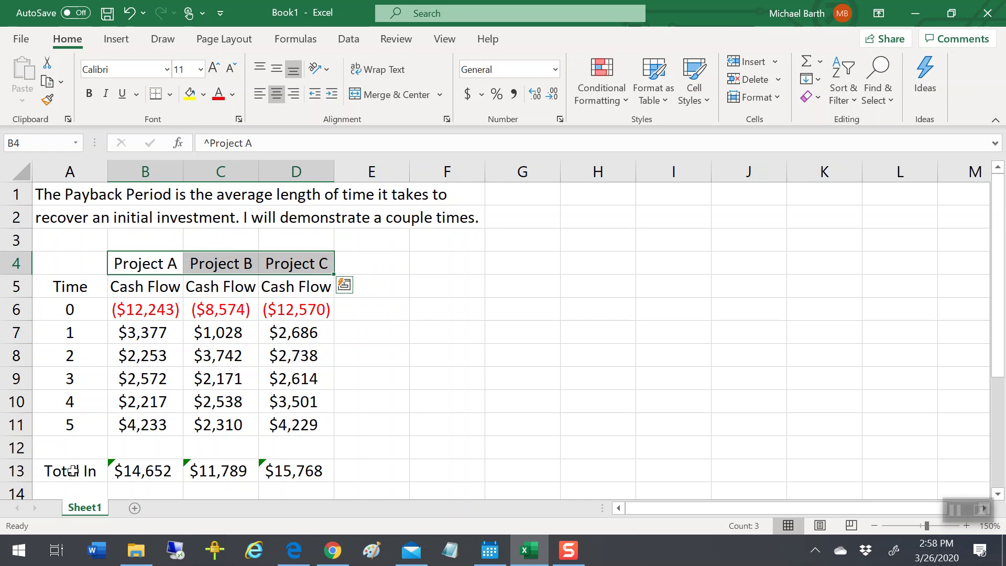
key(ctrl+c)
key(Right)
key(Right)
key(Right)
key(Right)
key(Return)
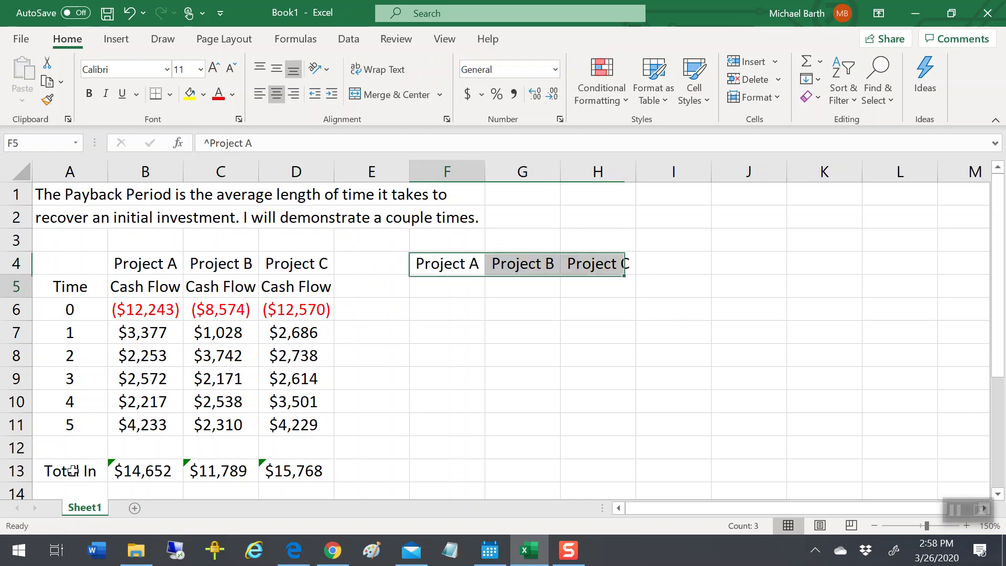
- Start Project A's cumulative column with =B6+F5 in F6
key(Down)
key(Down)
key(Down)
key(Up)
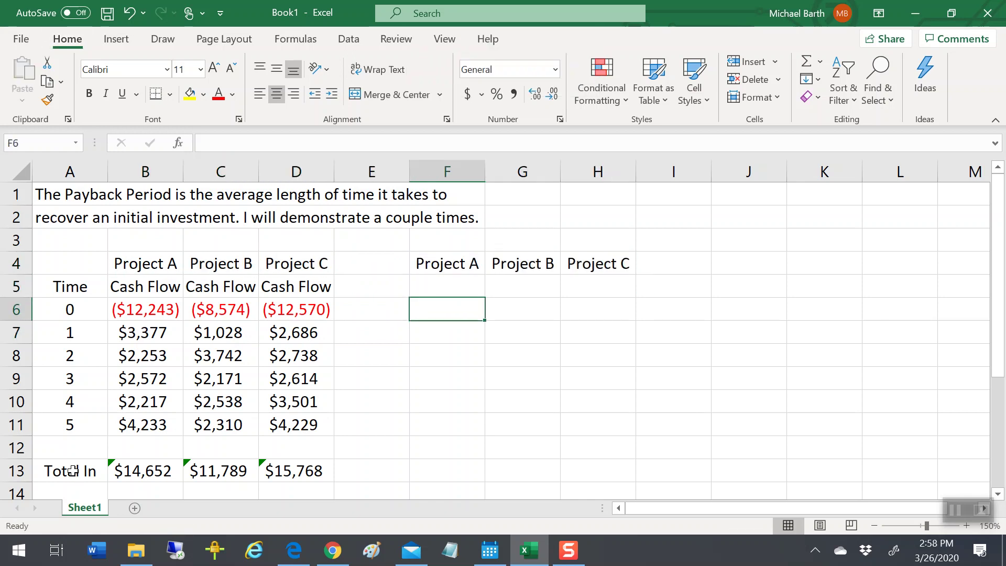
text(=)
key(Left)
key(Left)
key(Left)
key(Left)
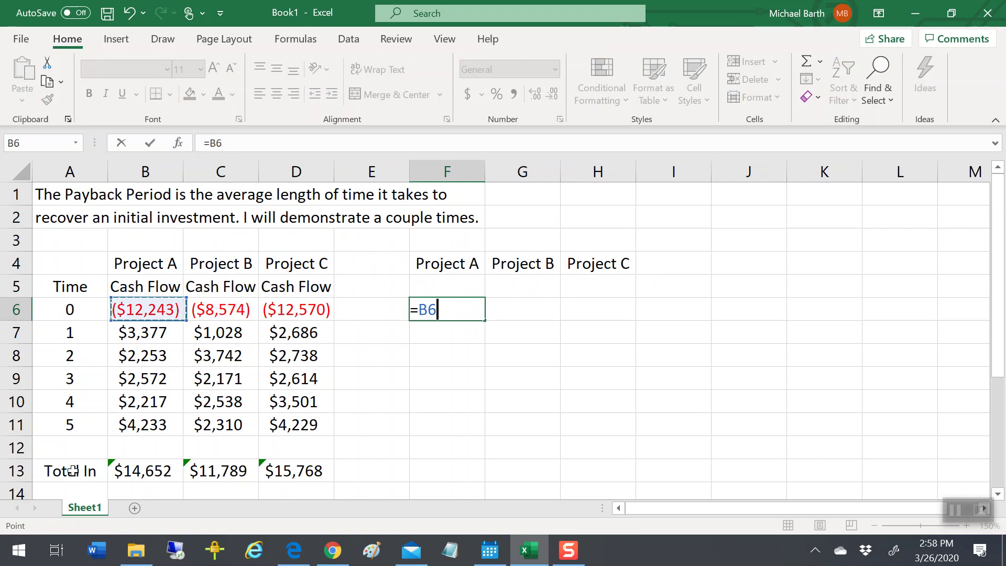
text(+)
key(Up)
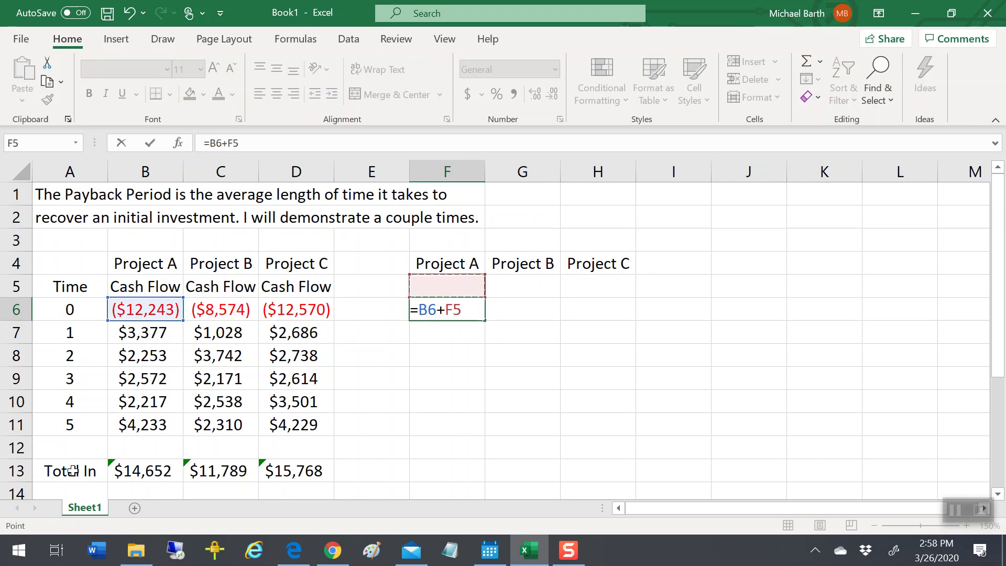
key(Return)
- Enter the running total =B7+F6 in F7
key(Up)
key(ctrl+c)
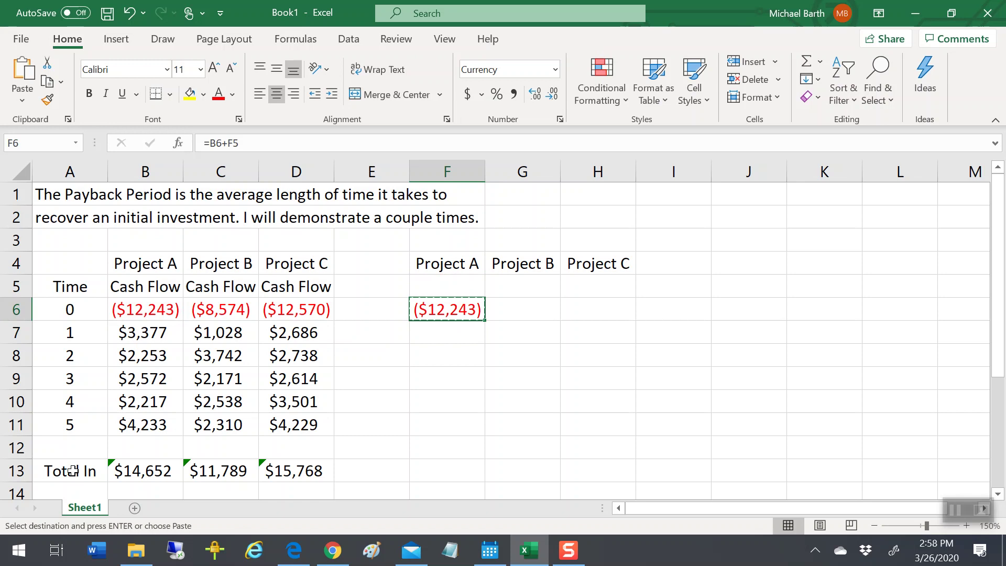
key(Down)
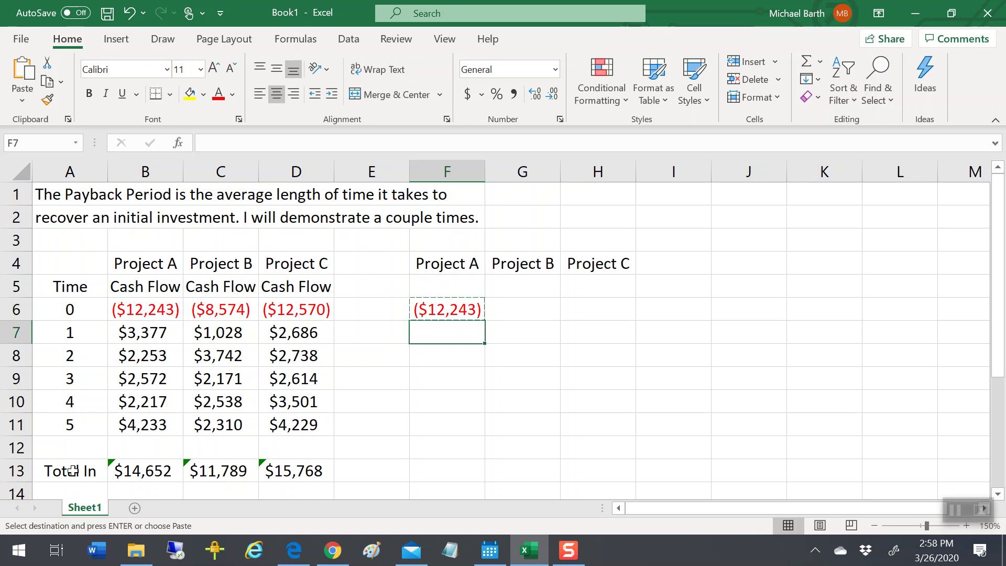
key(Return)
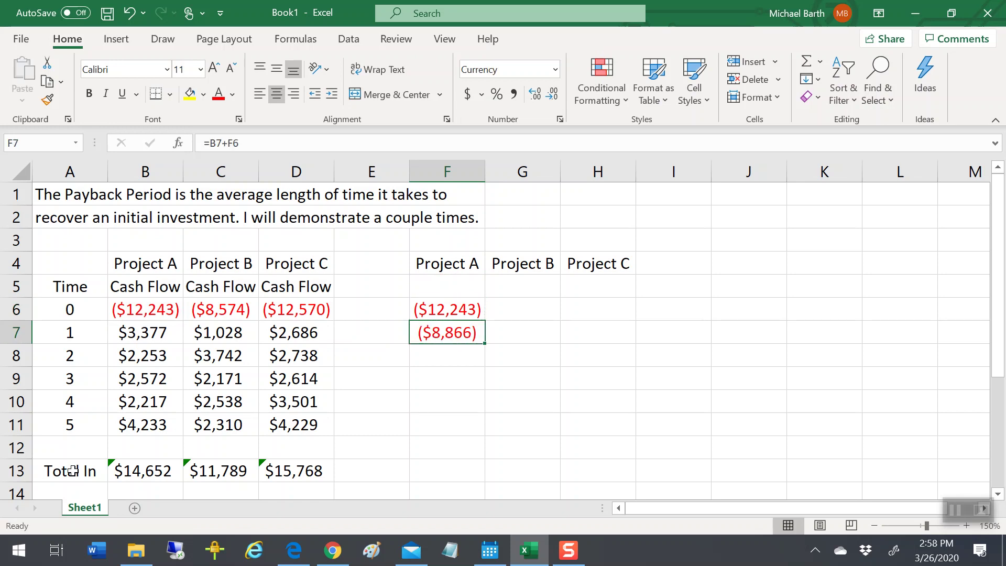
key(Left)
key(Left)
key(Left)
key(Left)
key(Right)
key(Right)
key(Right)
key(Right)
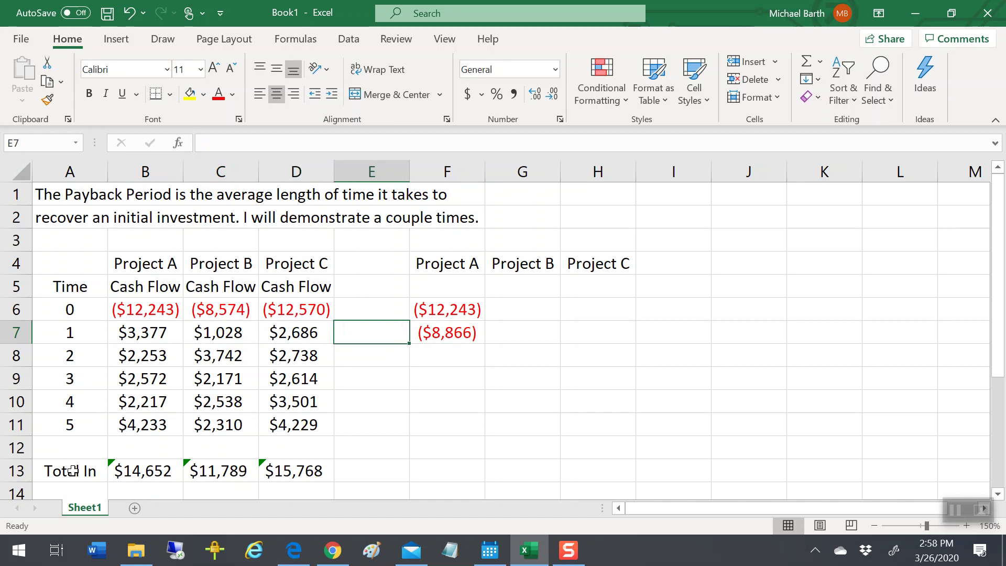
text(=)
key(Left)
key(Left)
key(Left)
key(Left)
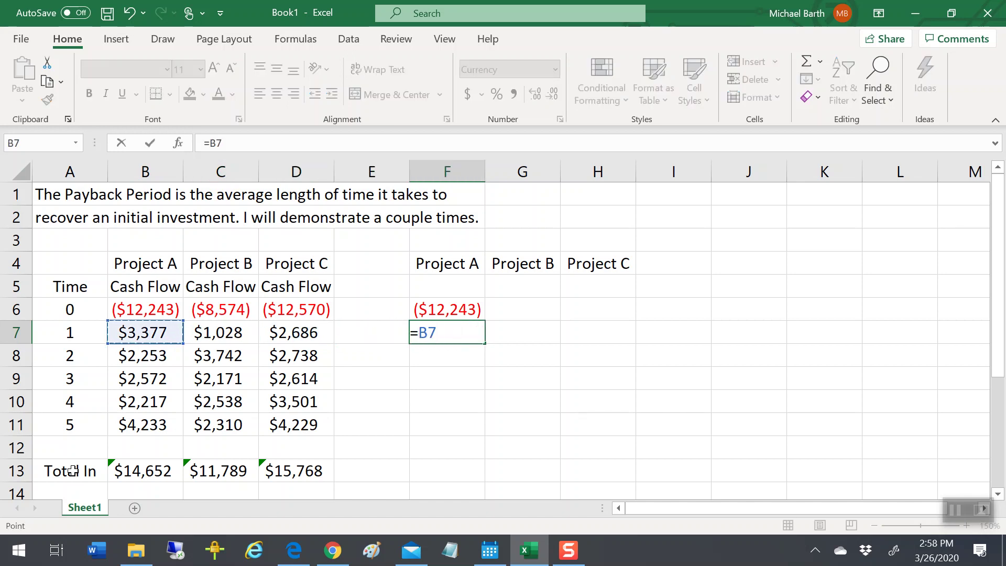
text(+)
key(Up)
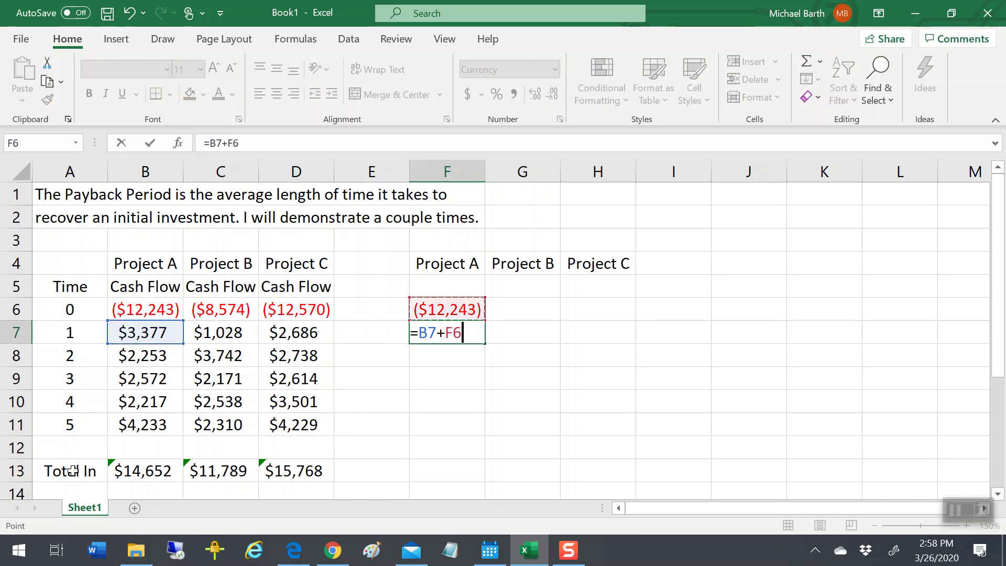
key(Return)
- Copy the running-total formula down F8 through F11, ending at =B11+F10
key(Up)
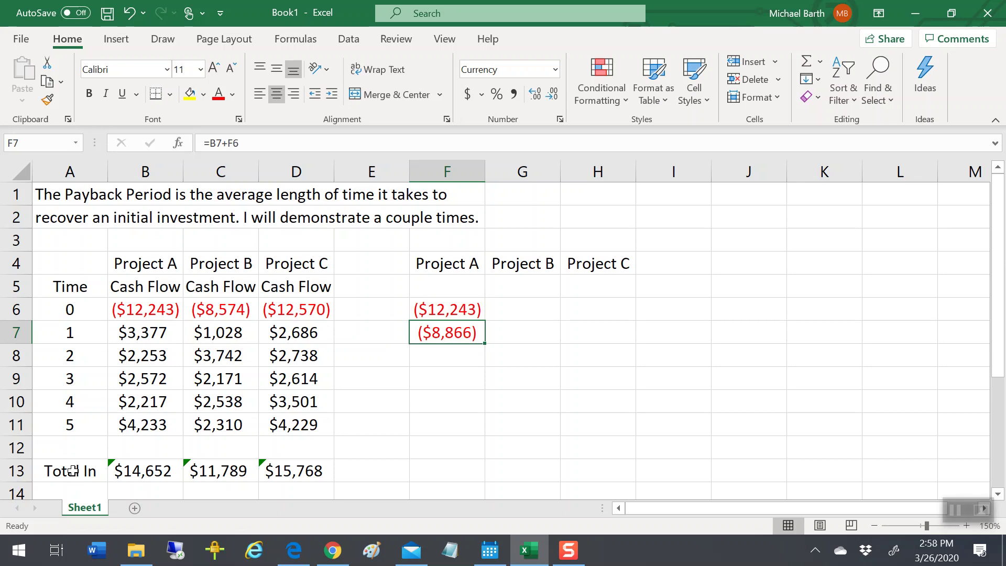
key(ctrl+c)
key(Down)
key(Return)
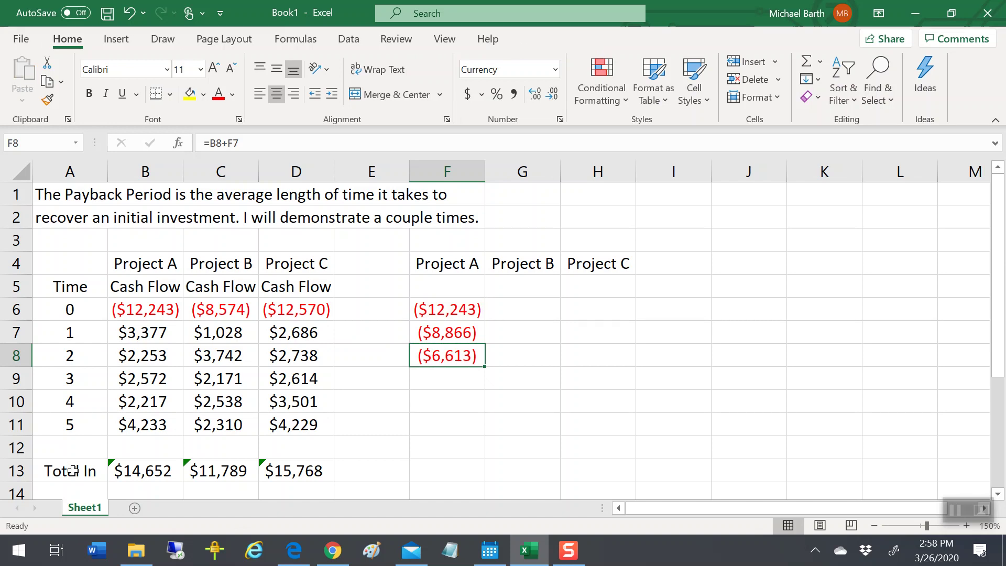
key(ctrl+c)
key(Down)
key(Return)
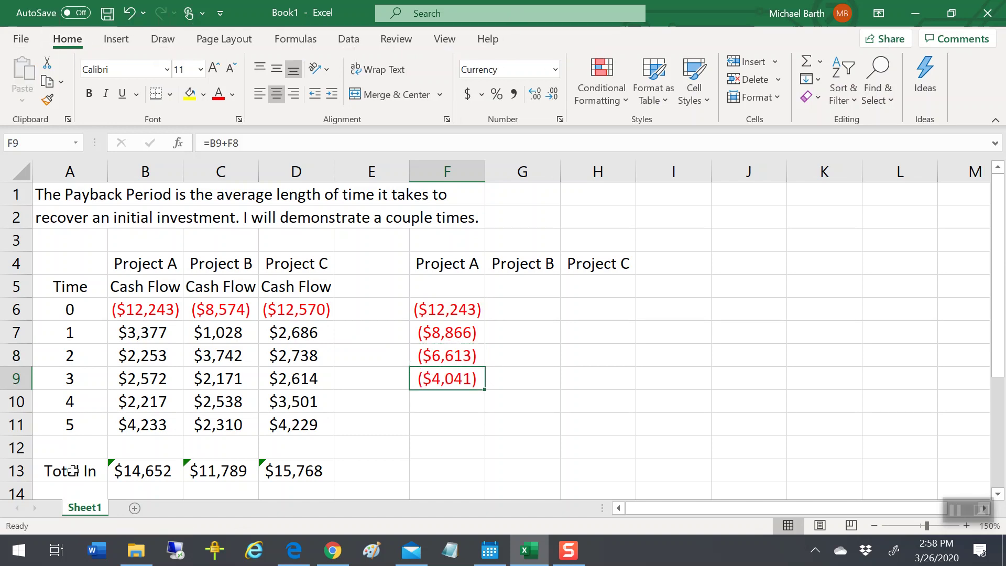
key(ctrl+c)
key(Down)
key(Return)
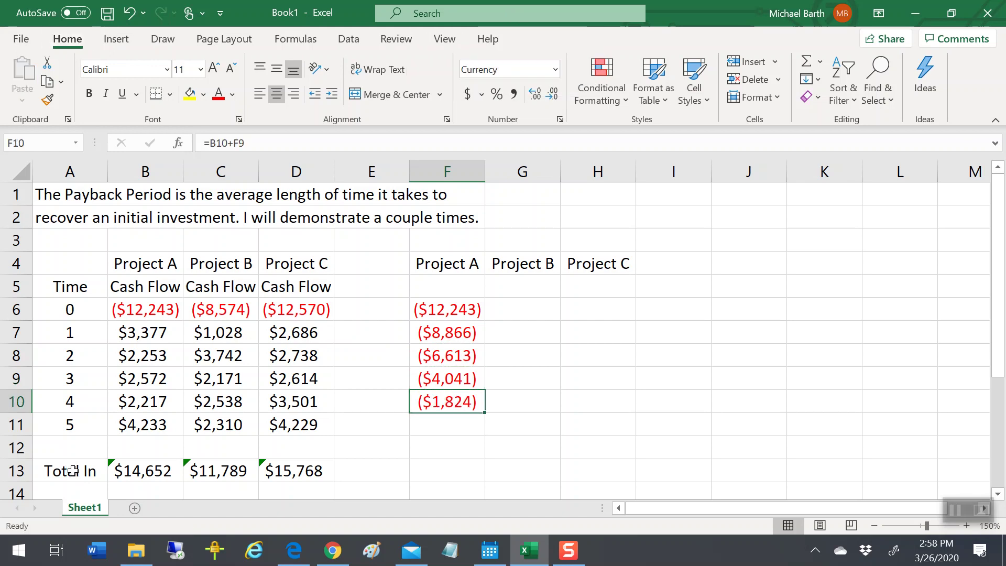
key(ctrl+c)
key(Down)
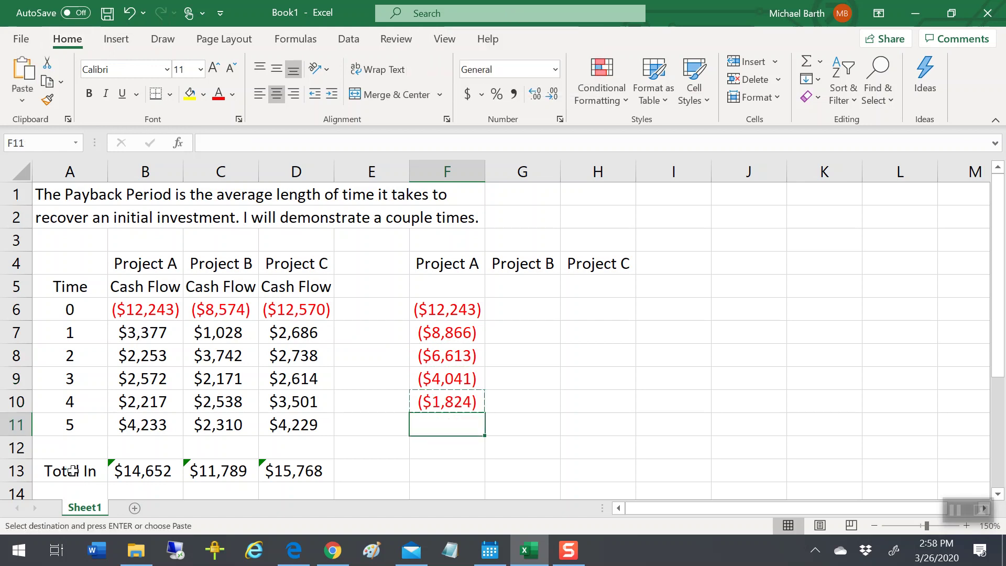
key(Return)
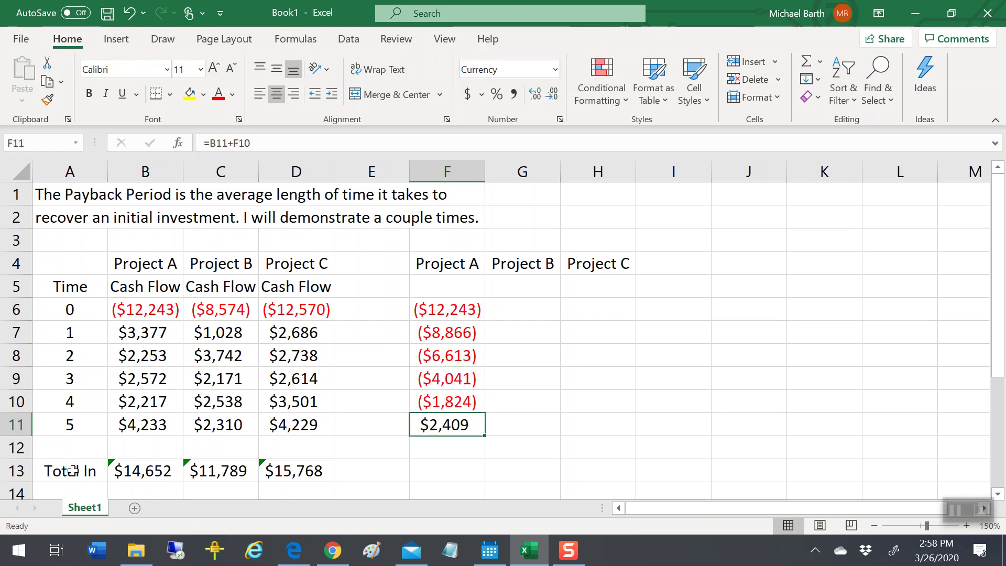
key(Up)
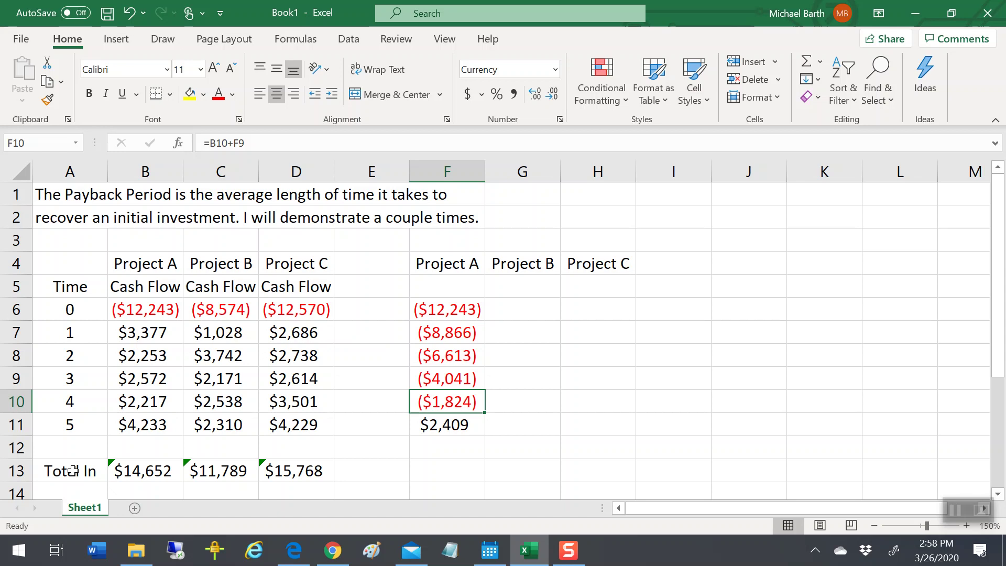
key(Down)
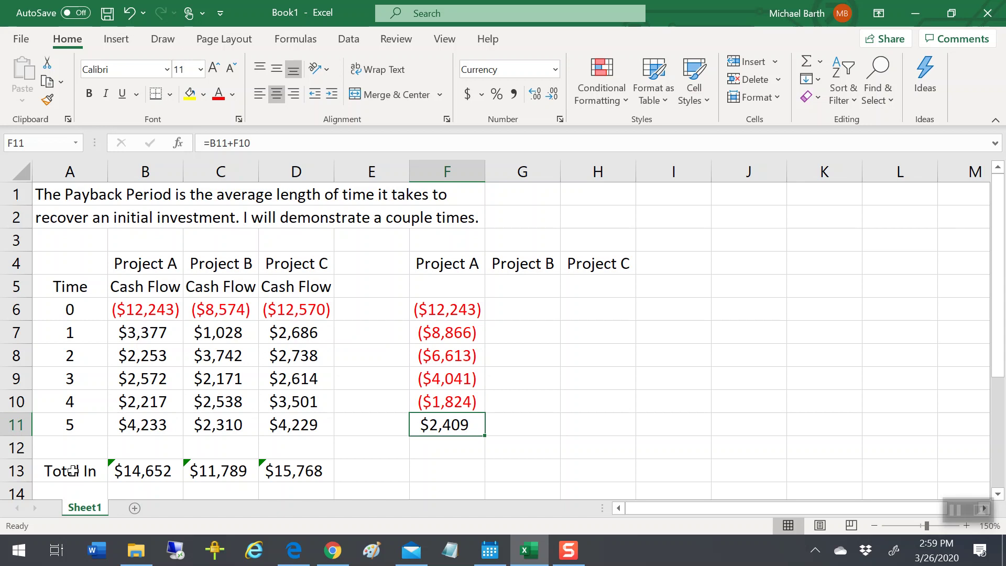
key(Up)
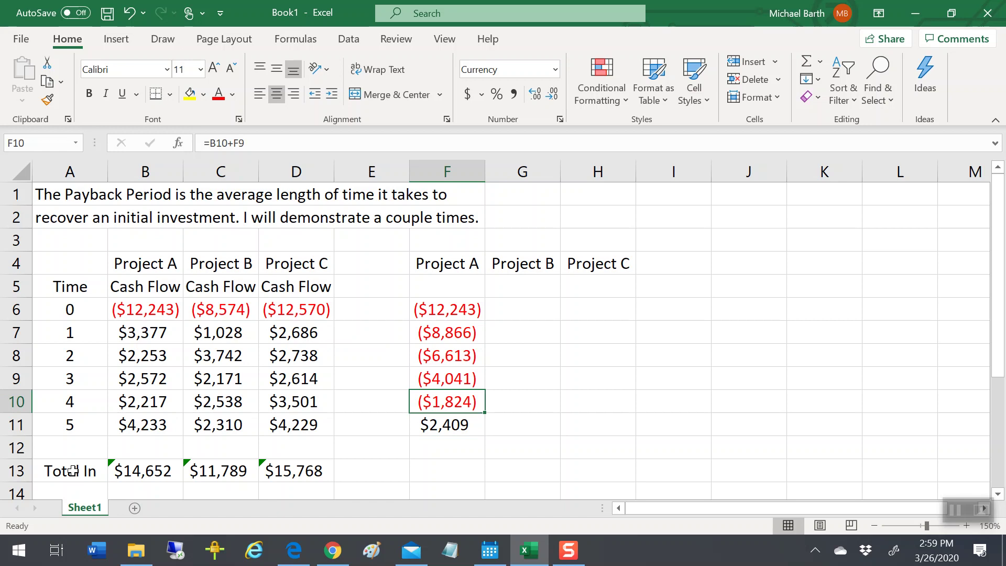
key(Down)
key(Down)
key(Down)
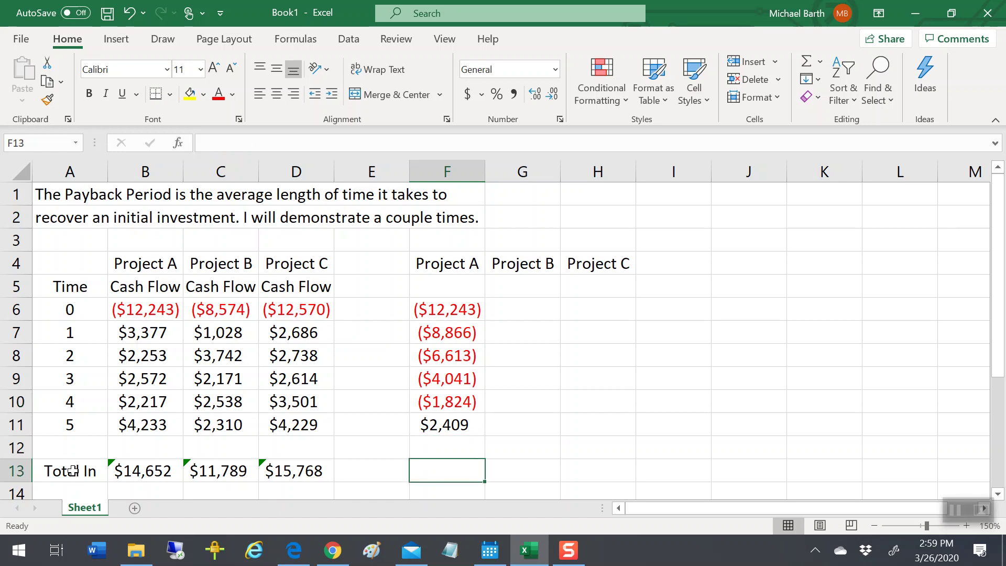
text(=4)
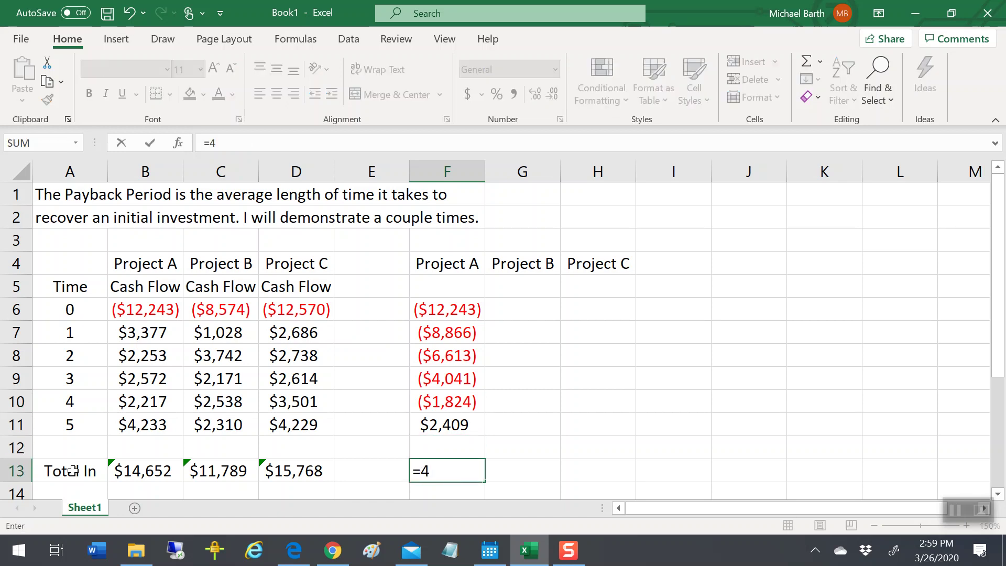
text(+abs)
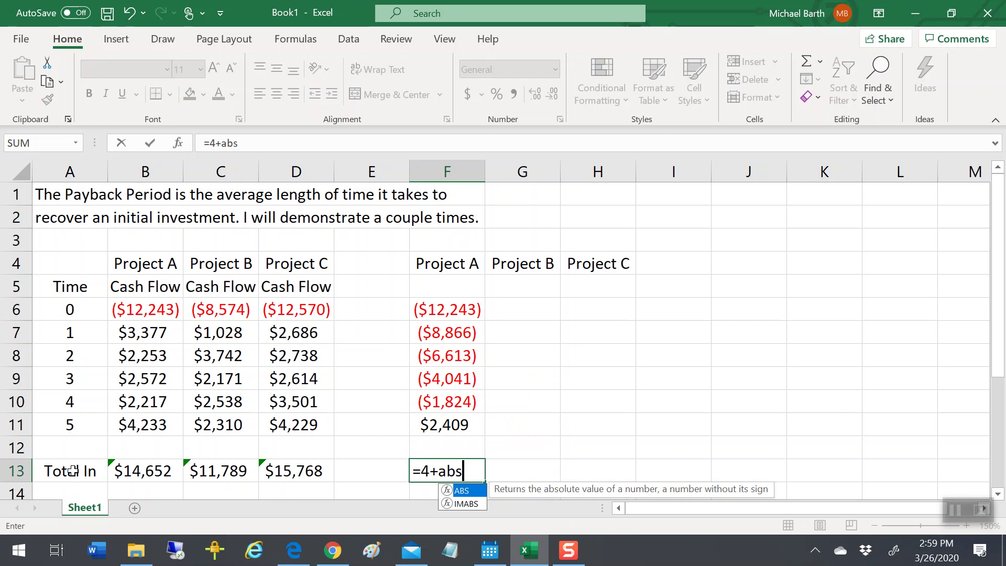
text(()
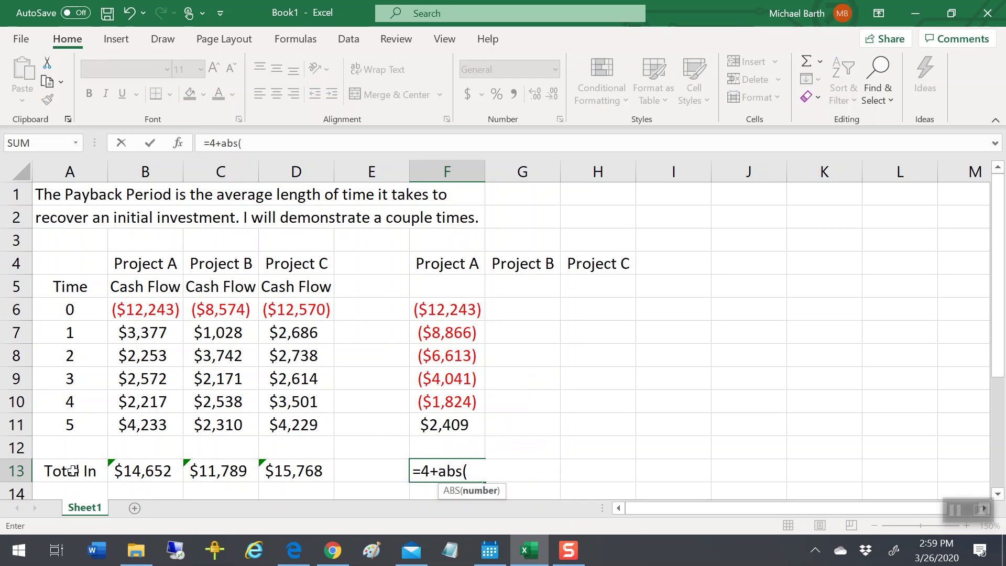
- Complete F13's formula as =4+ABS(F10/B11) for Project A's payback
key(Up)
key(Up)
key(Up)
text(/)
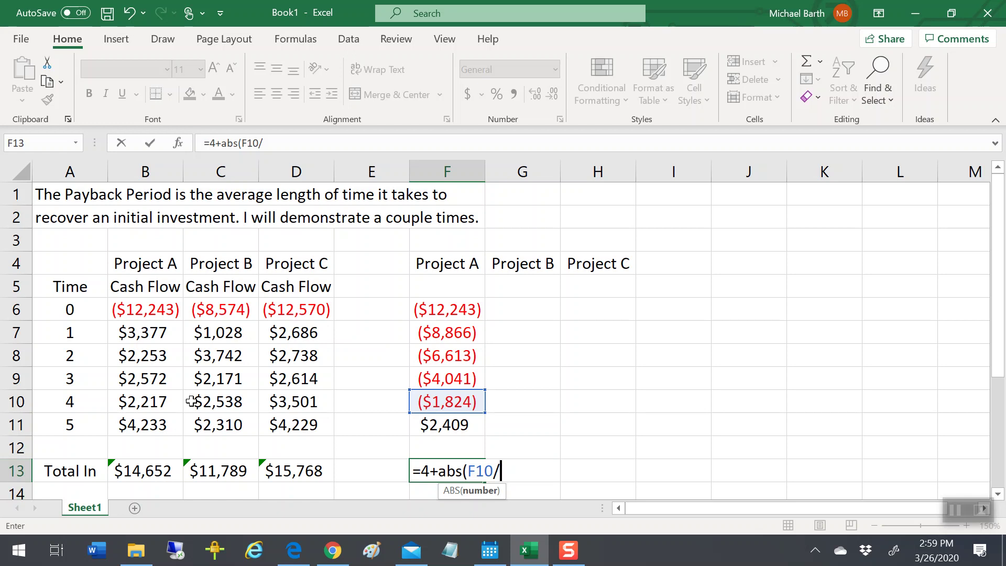
click(159, 423)
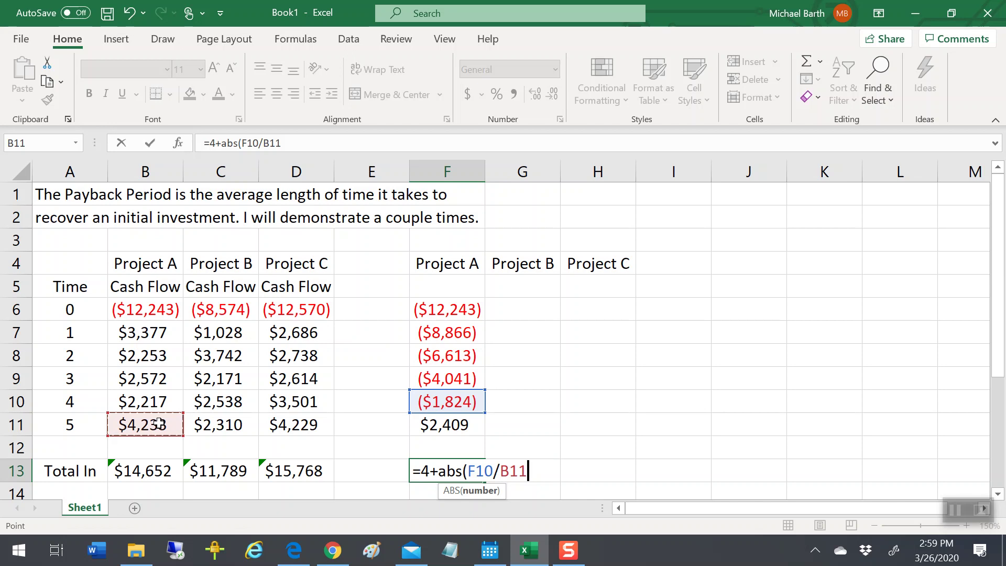
text())
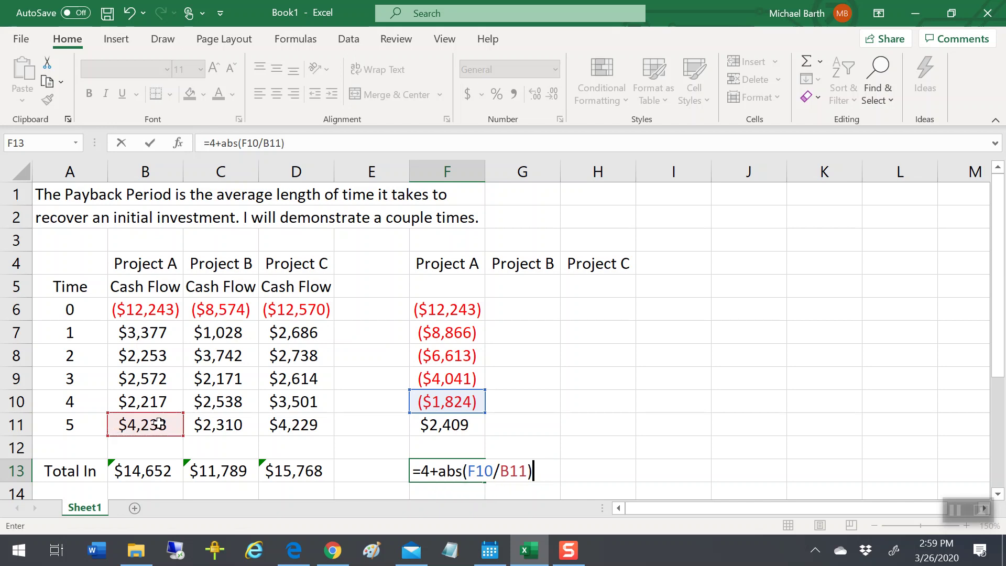
key(Return)
key(Up)
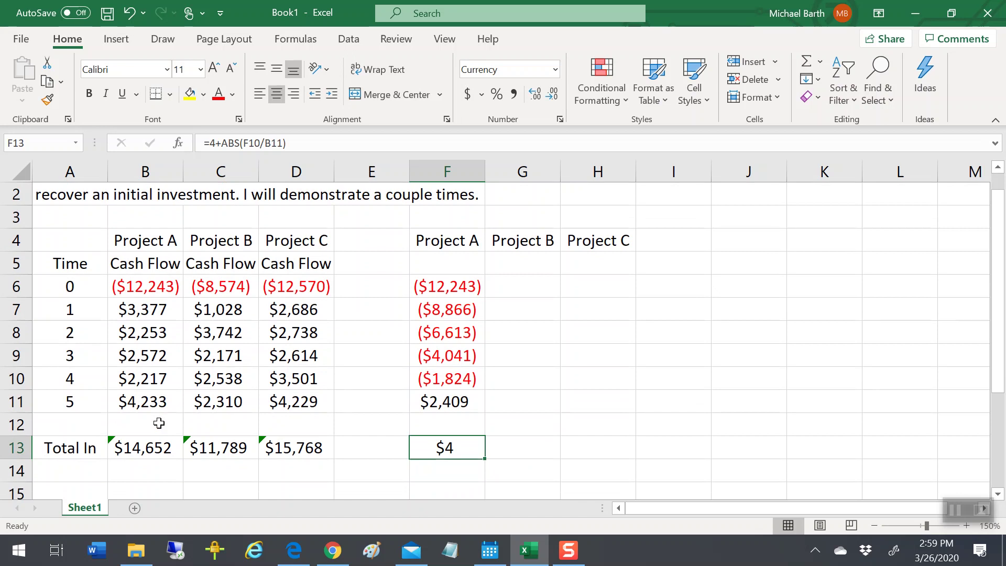
- Format F13 as General with two decimals so it reads 4.43
key(ctrl+1)
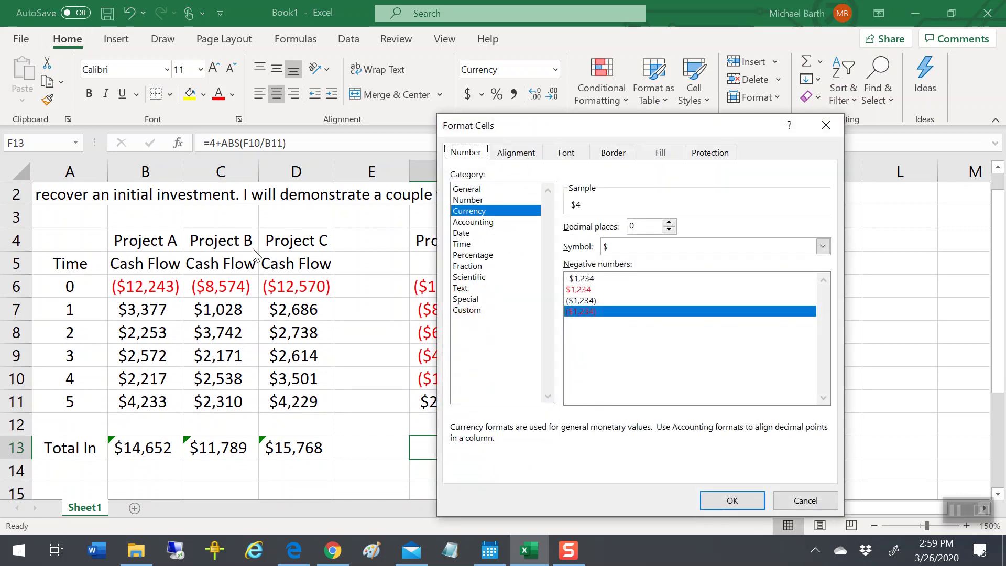
click(463, 200)
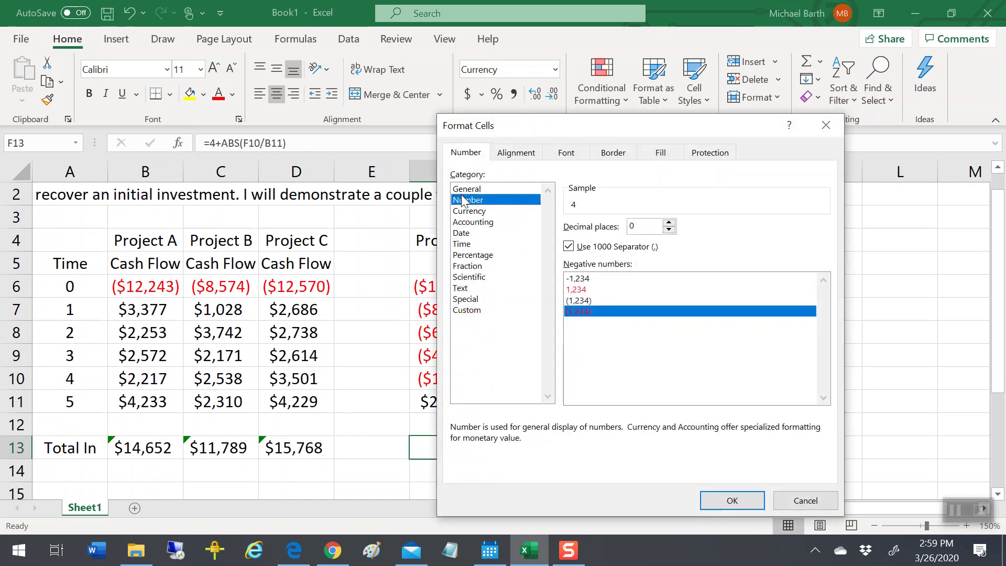
click(466, 189)
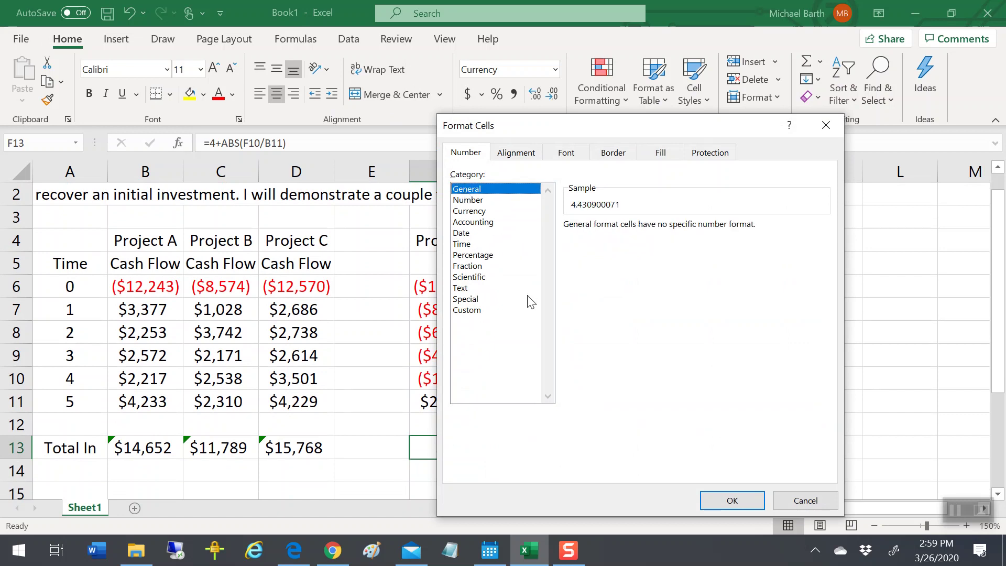
click(726, 499)
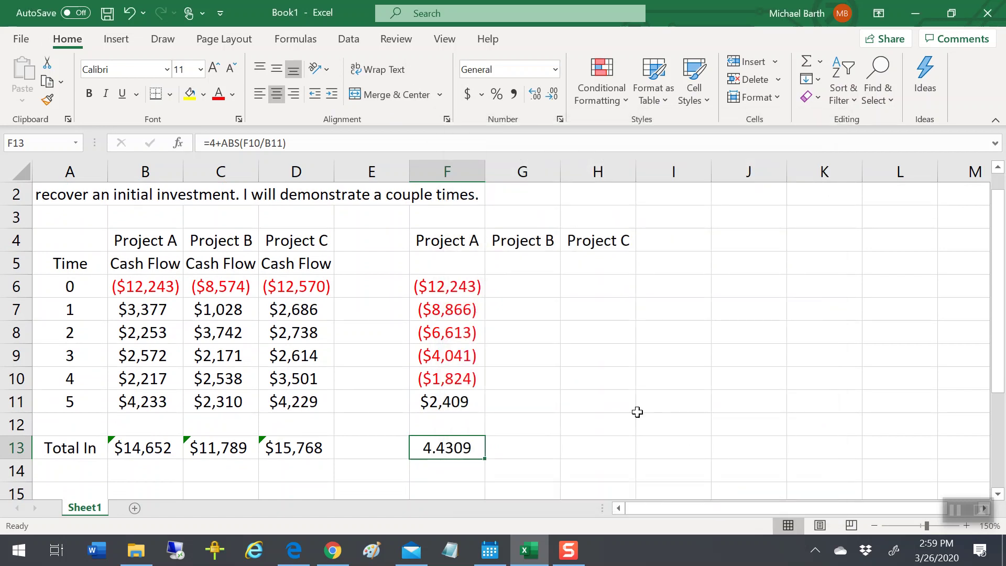
click(551, 96)
click(552, 96)
click(551, 96)
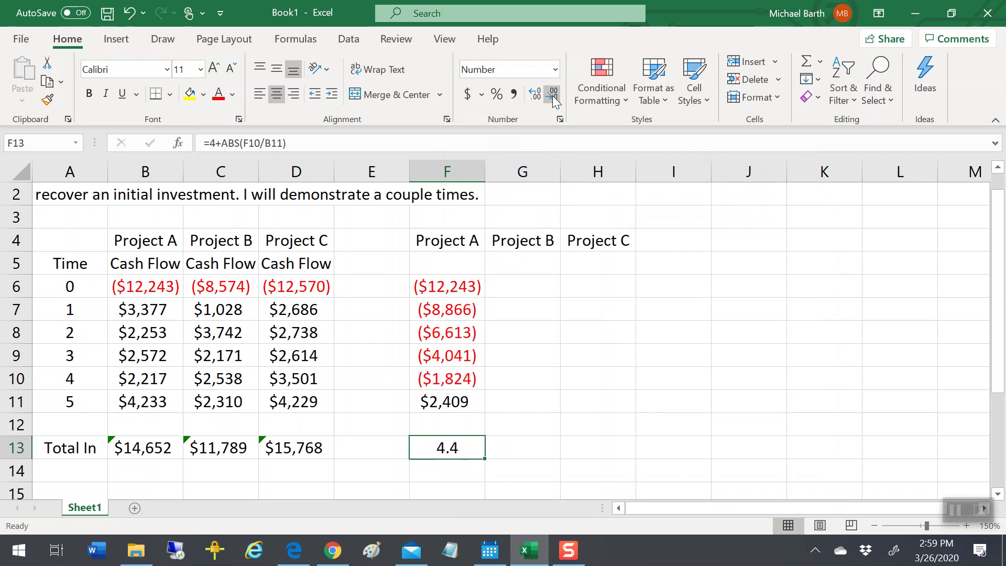
click(540, 98)
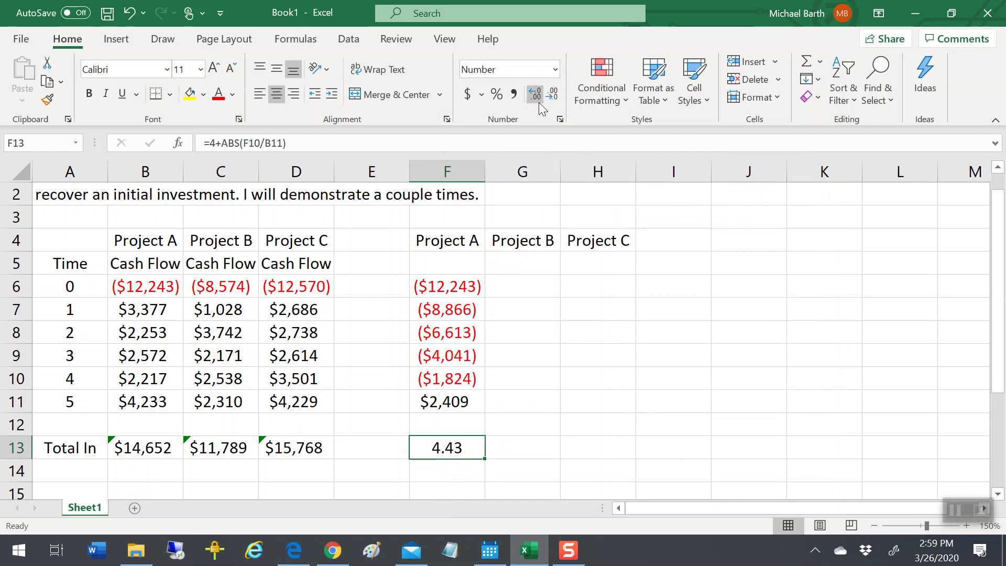
- Select Project A's running totals in F6:F11
key(Up)
key(Up)
key(Up)
key(Up)
key(Up)
key(Up)
key(Up)
key(Up)
key(Up)
key(Up)
key(Up)
key(Up)
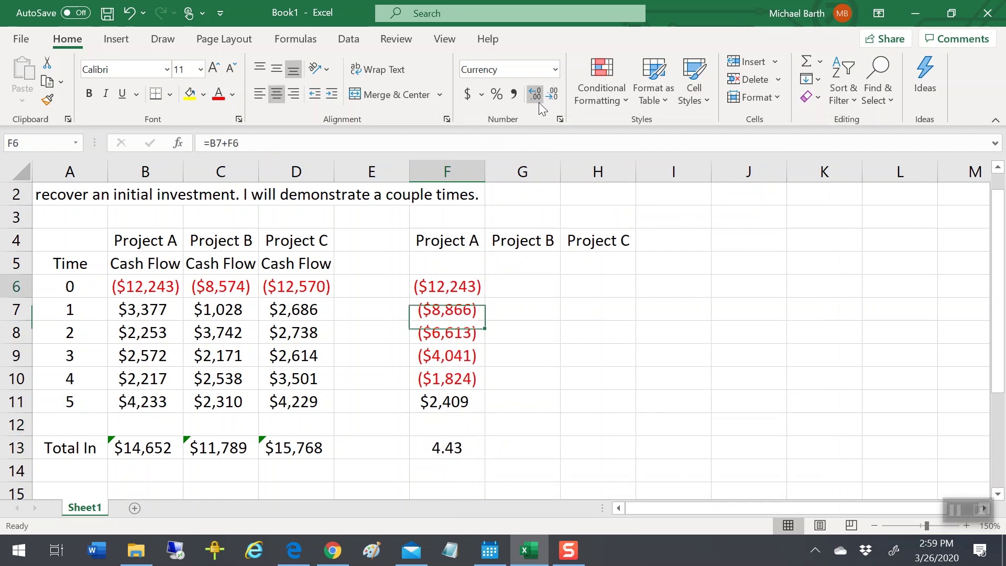
key(Down)
key(Down)
key(Down)
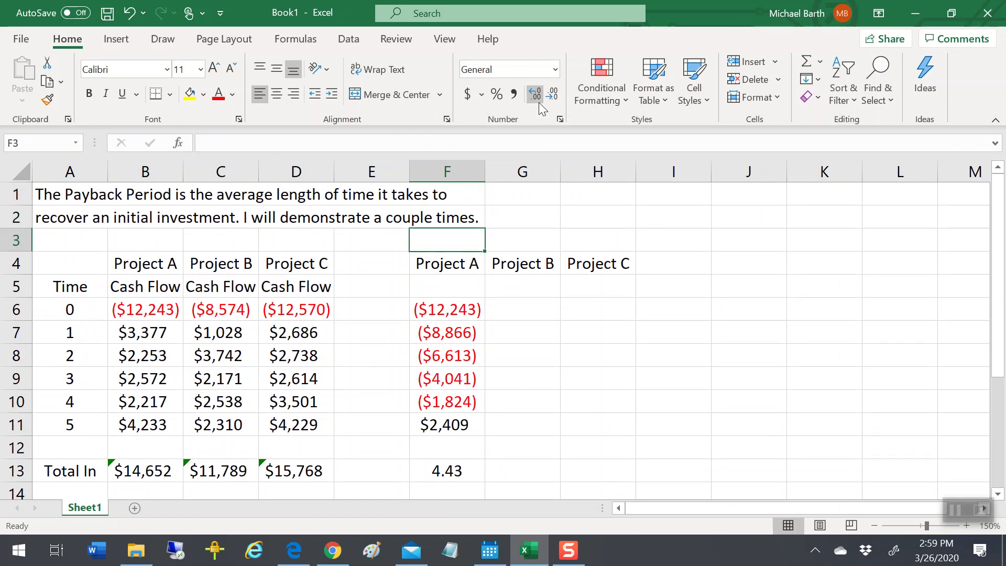
key(Down)
key(Down)
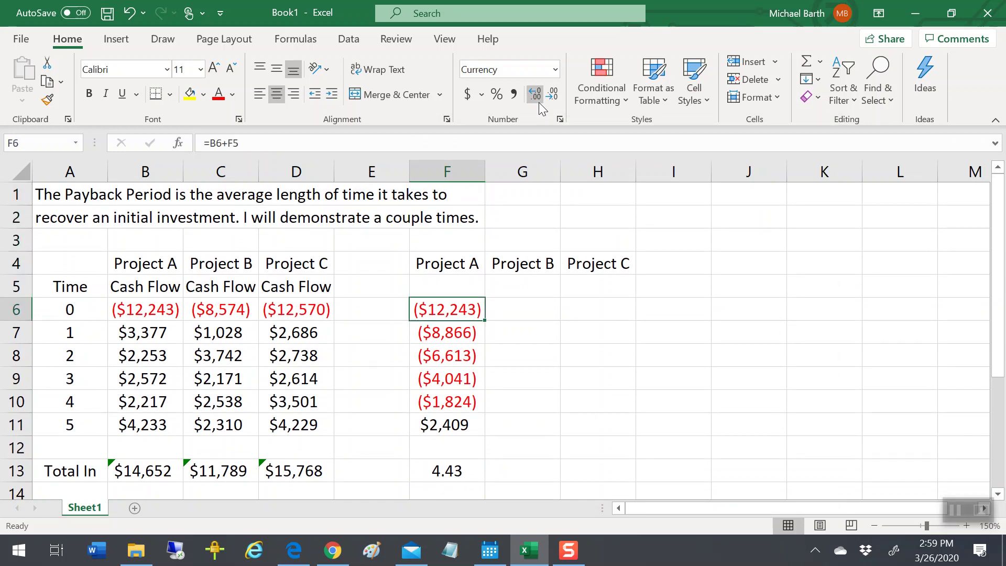
key(shift+Down)
key(shift+Down)
key(shift+Down)
key(shift+Down)
key(shift+Down)
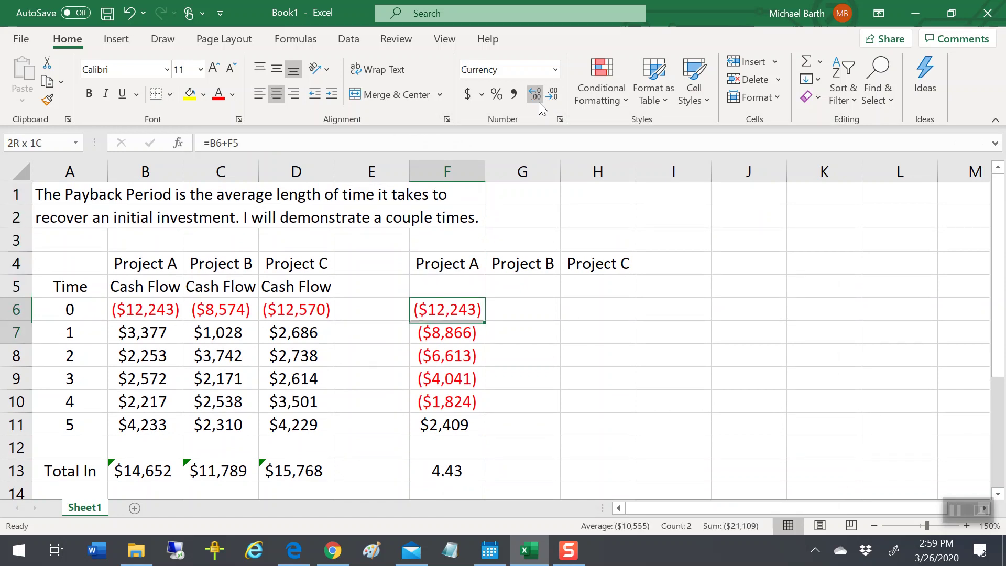
- Paste the running totals into G6:G11, giving Project B ($8,574) through $3,215
key(alt+e)
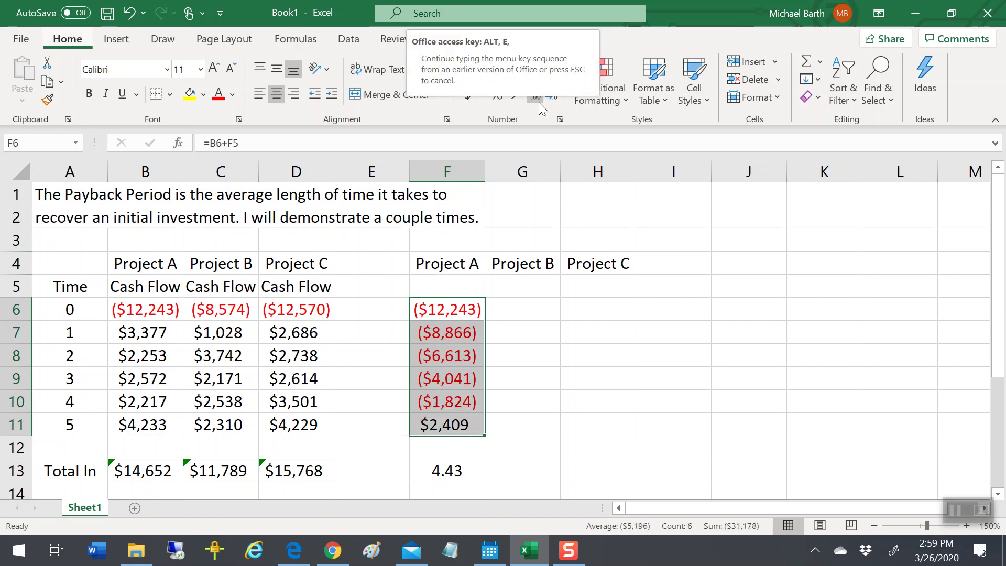
key(c)
key(Right)
key(Return)
key(Down)
key(Down)
key(Down)
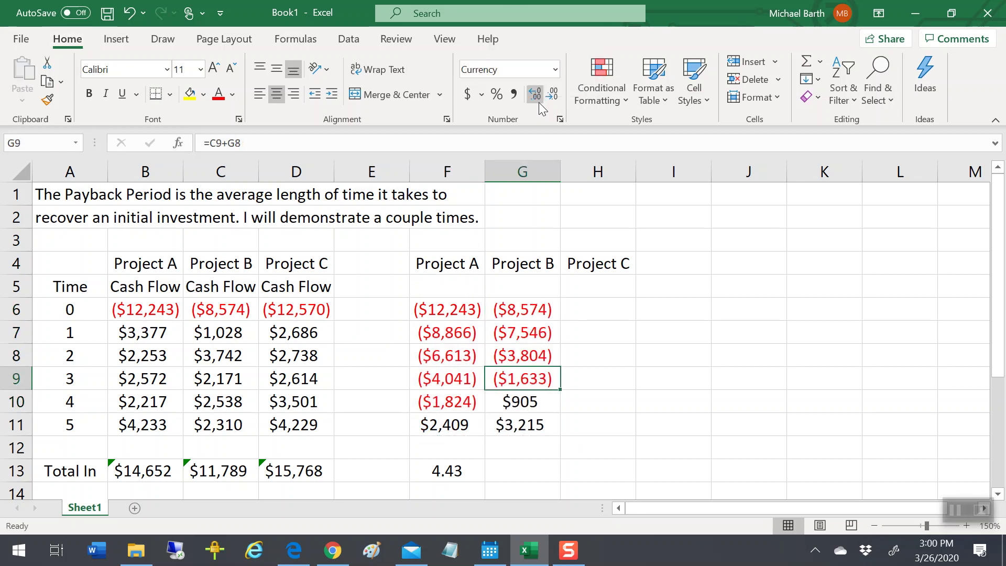
key(Down)
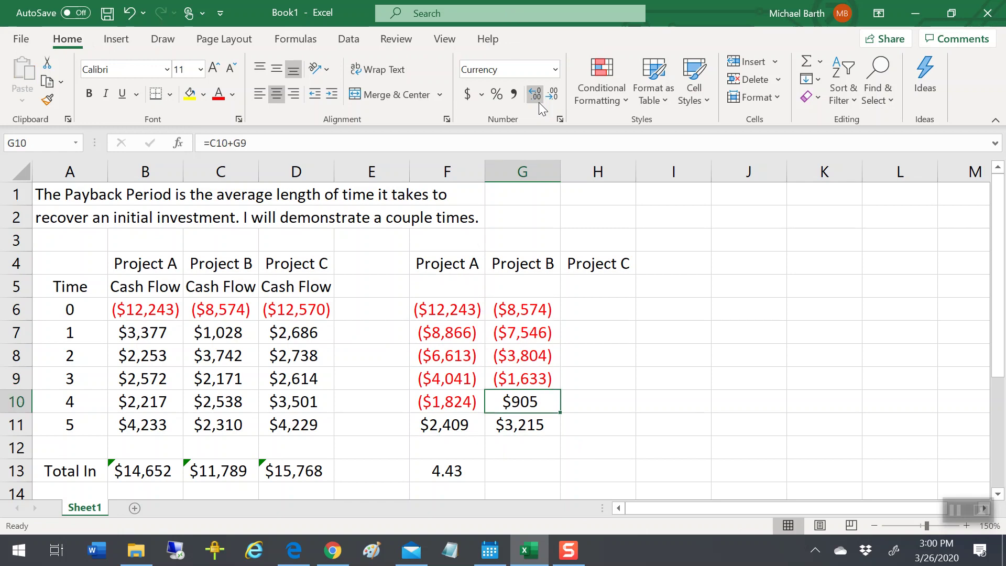
key(Up)
key(Down)
key(Down)
key(Down)
key(Down)
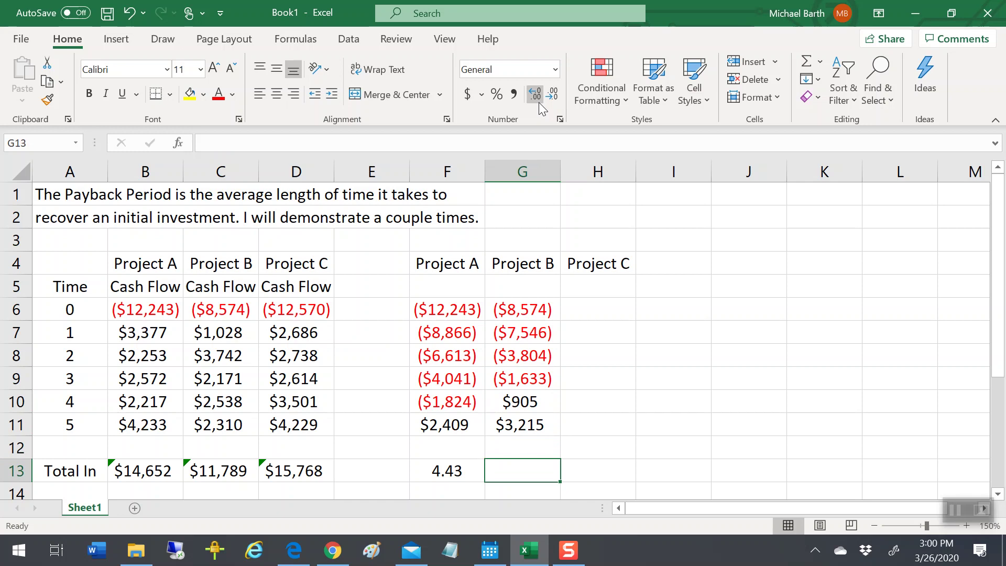
key(Left)
- Enter =3+ABS(G9/C10) in G13 so Project B's payback shows 3.64
key(ctrl+c)
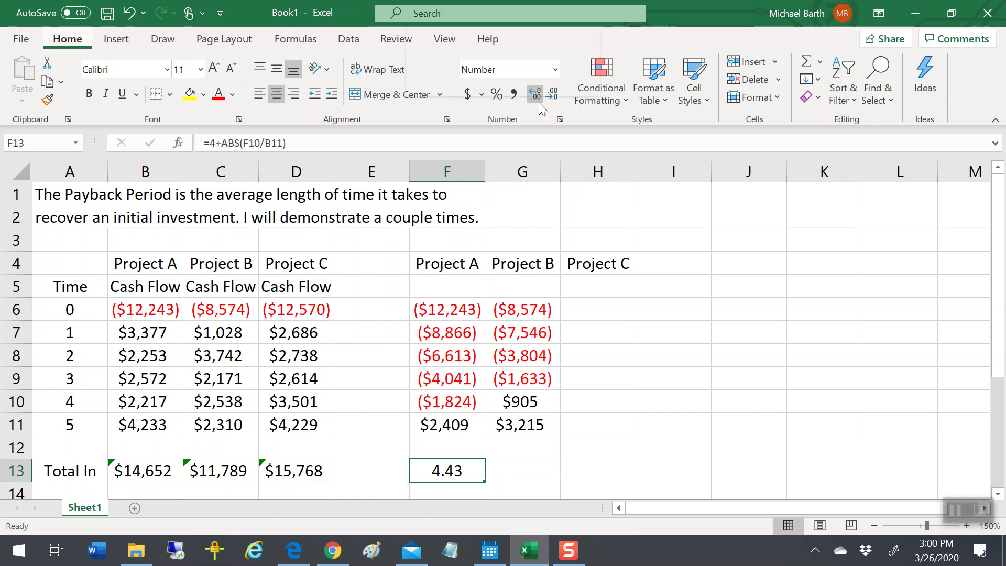
key(Right)
key(Return)
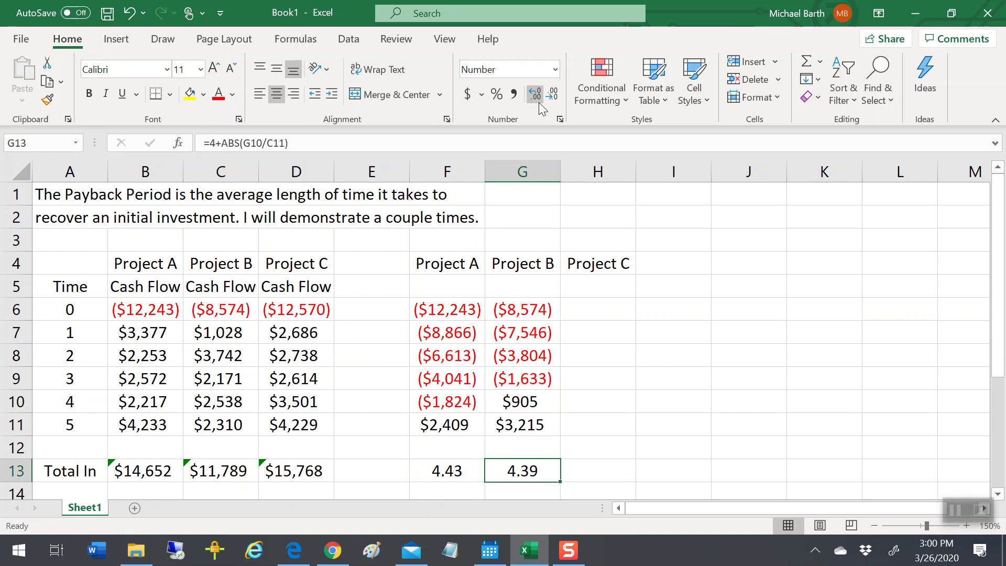
text(=3)
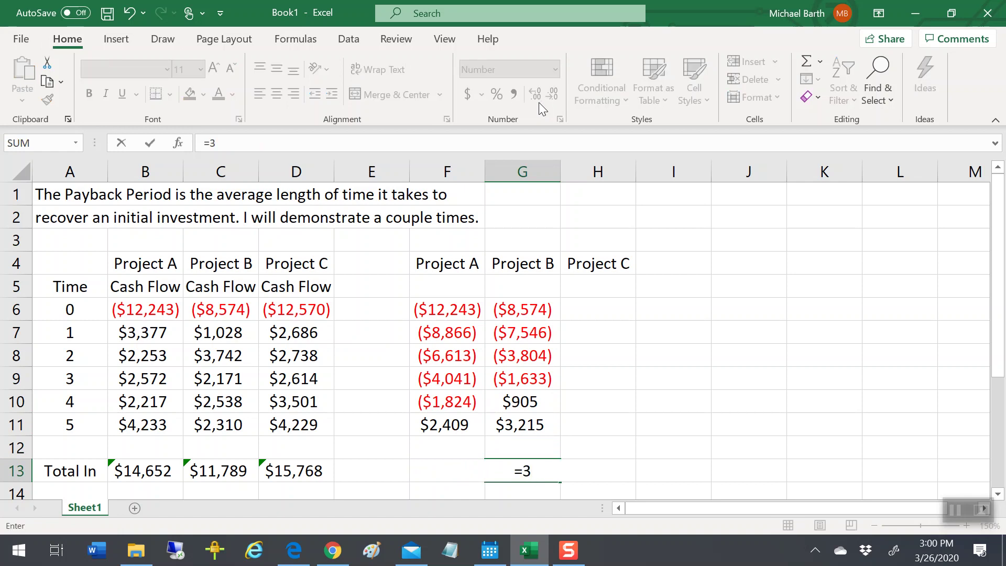
text(+abs()
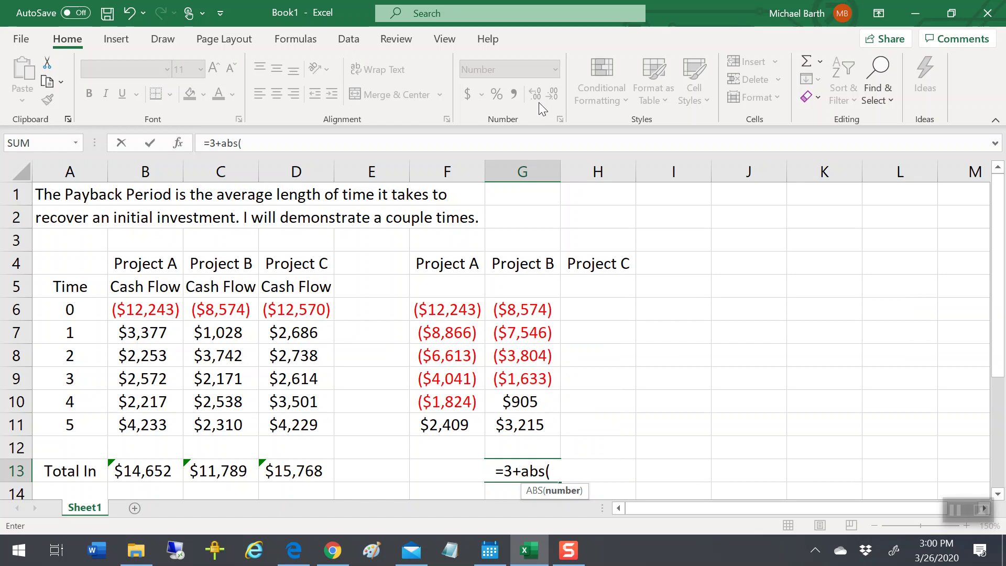
key(Up)
key(Up)
key(Up)
key(Up)
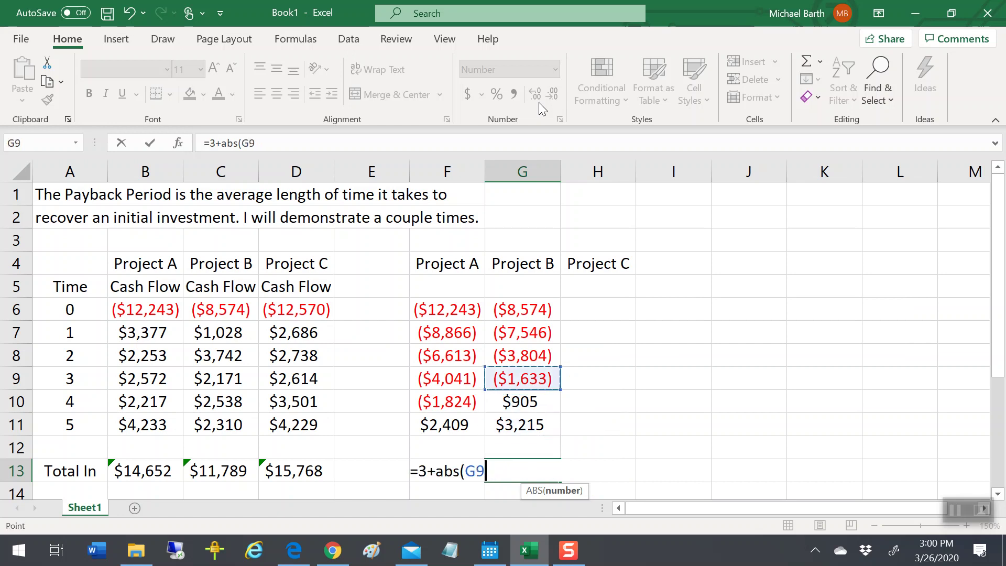
text(/)
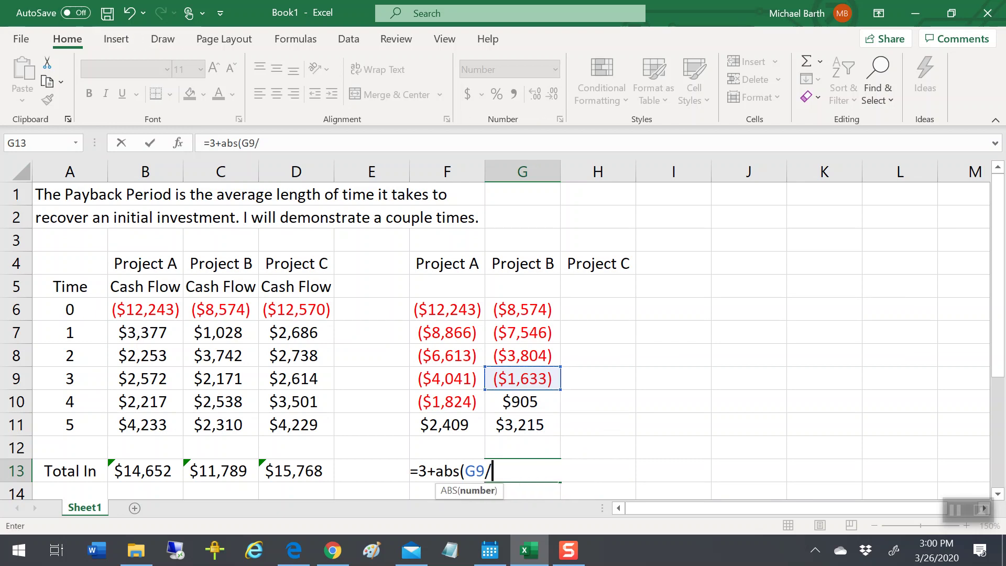
click(225, 402)
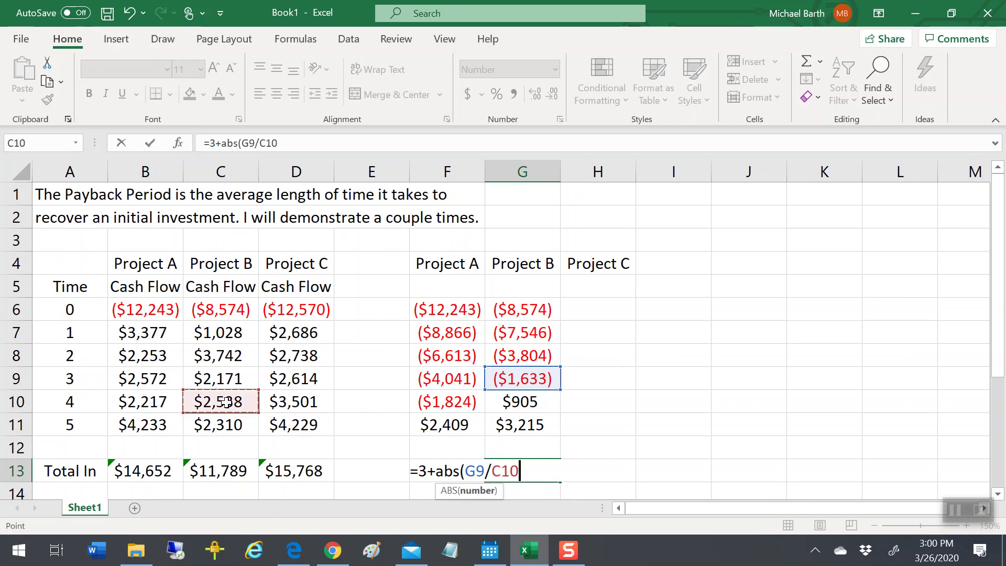
text())
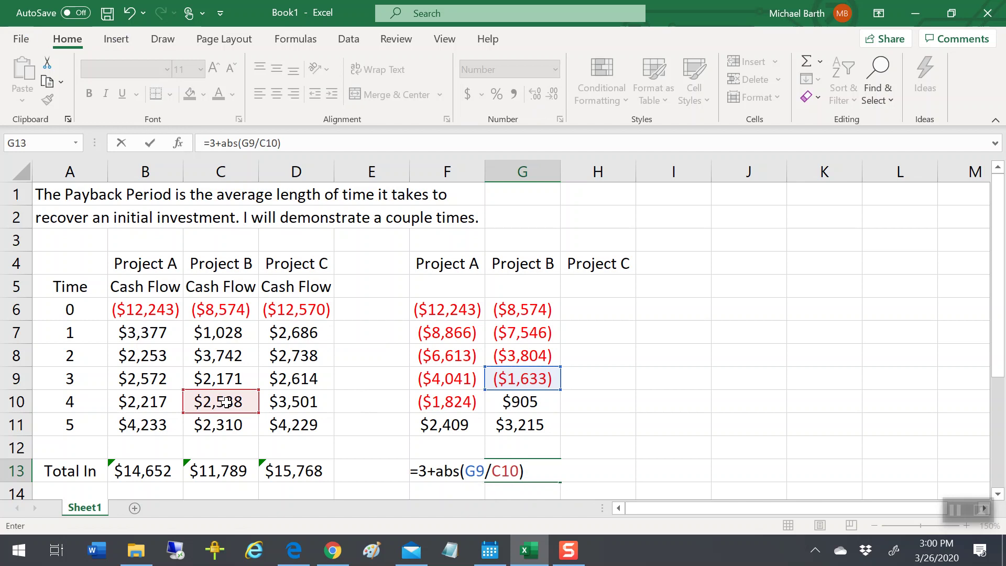
key(Return)
key(Up)
key(Up)
key(Up)
key(Up)
key(Up)
key(Up)
key(Up)
key(Up)
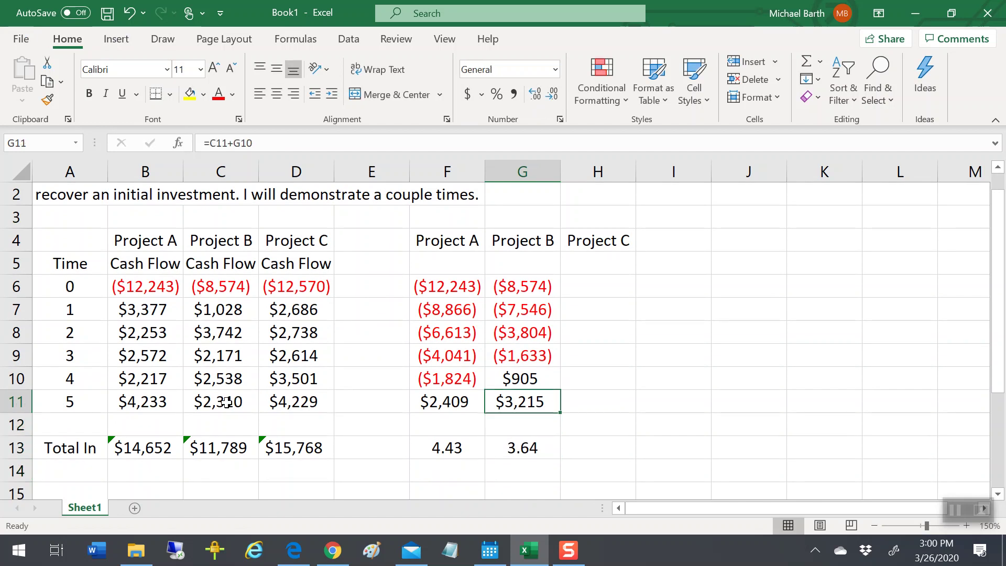
- Copy Project B's cumulative formulas from G6:G11 into H6:H11
key(shift+Down)
key(shift+Down)
key(shift+Down)
key(shift+Down)
key(shift+Down)
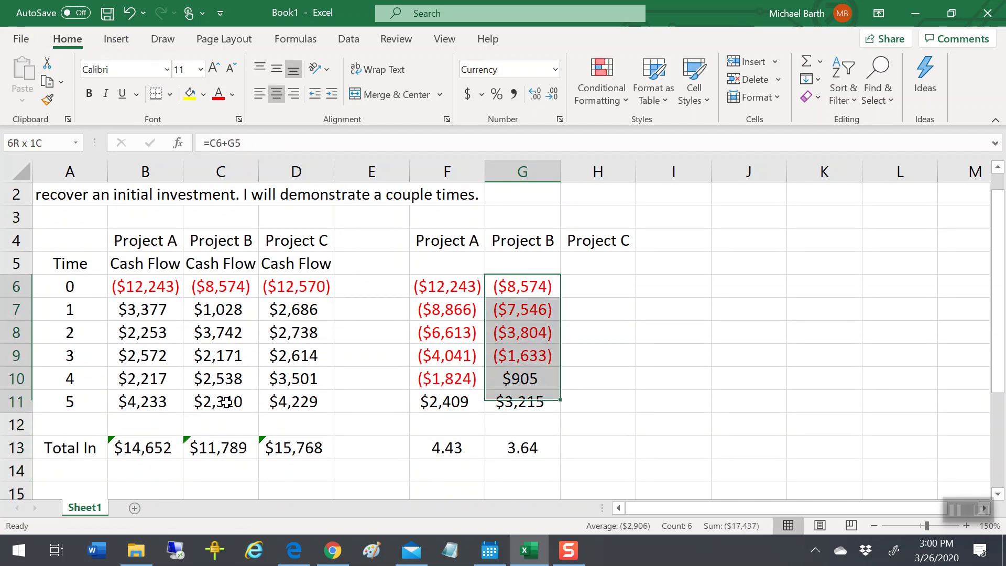
key(ctrl+c)
key(Right)
key(Return)
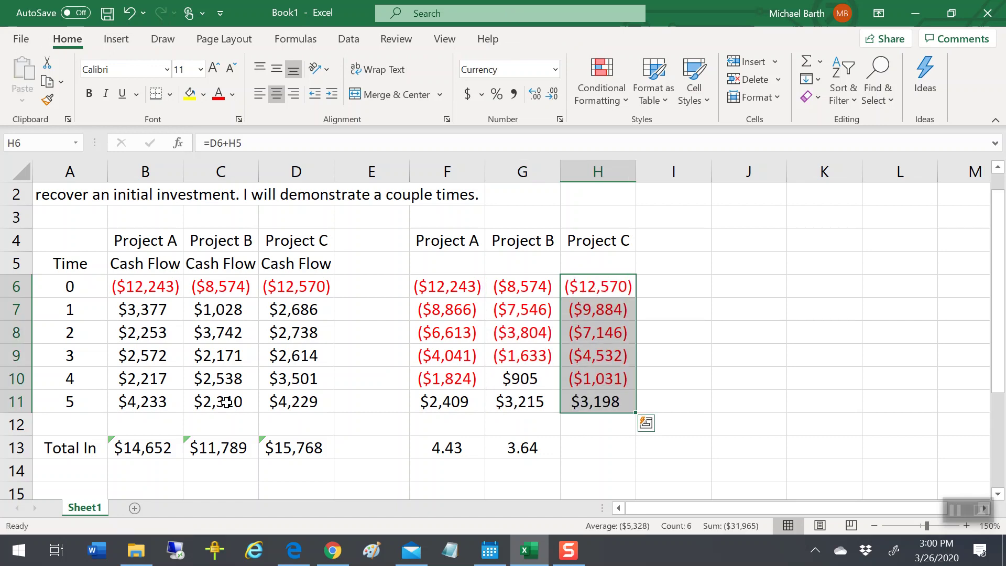
key(Down)
key(Down)
key(Down)
key(Down)
key(Down)
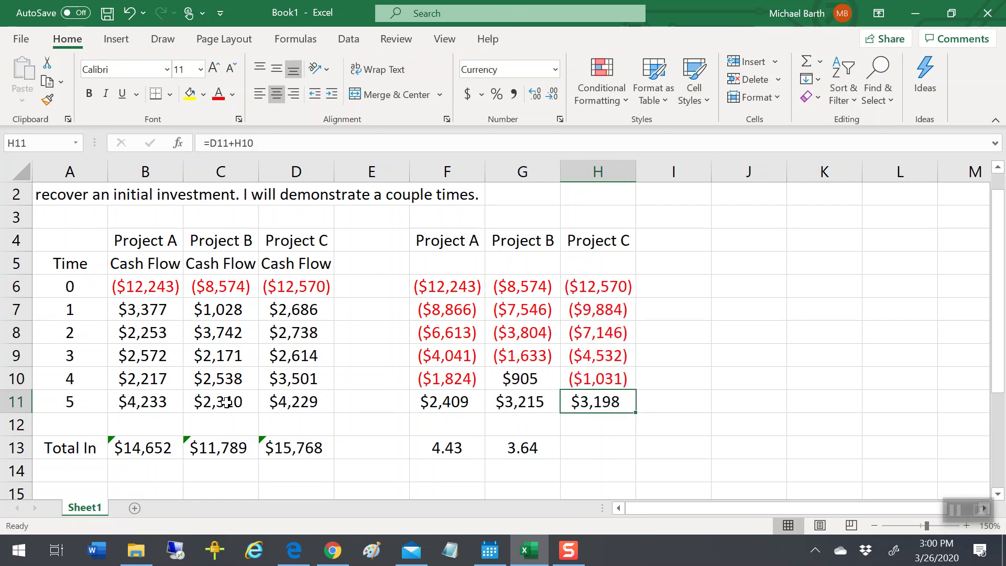
key(Up)
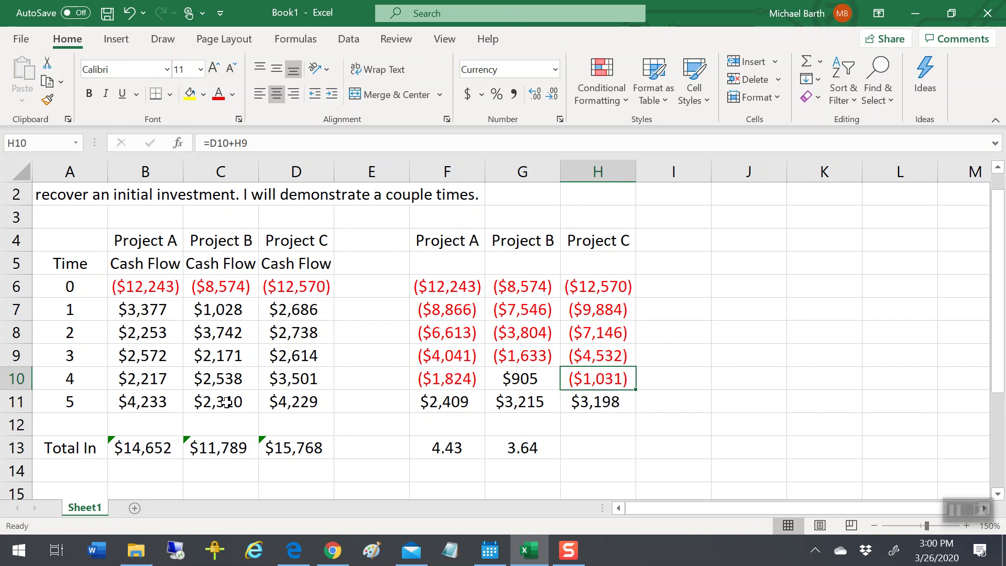
key(Down)
key(Left)
key(Left)
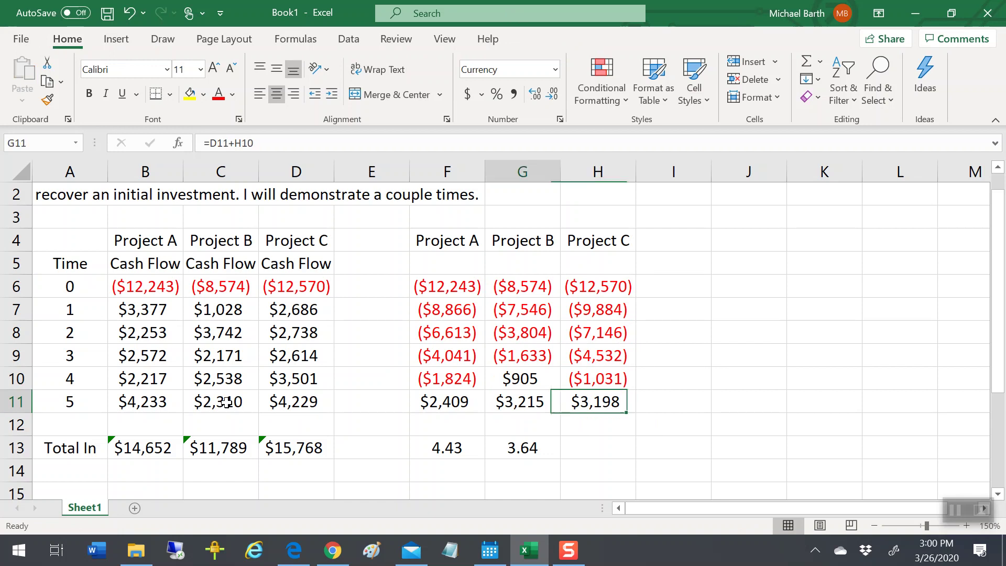
key(Down)
- Paste the payback formula into H13 and verify it reads =4+ABS(H10/D11)
key(ctrl+c)
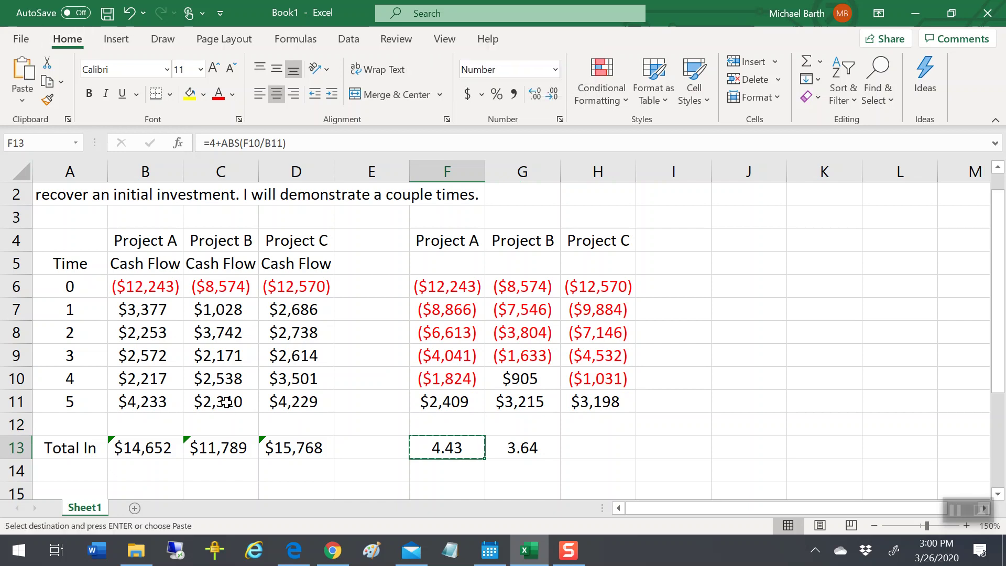
key(Right)
key(Right)
key(Return)
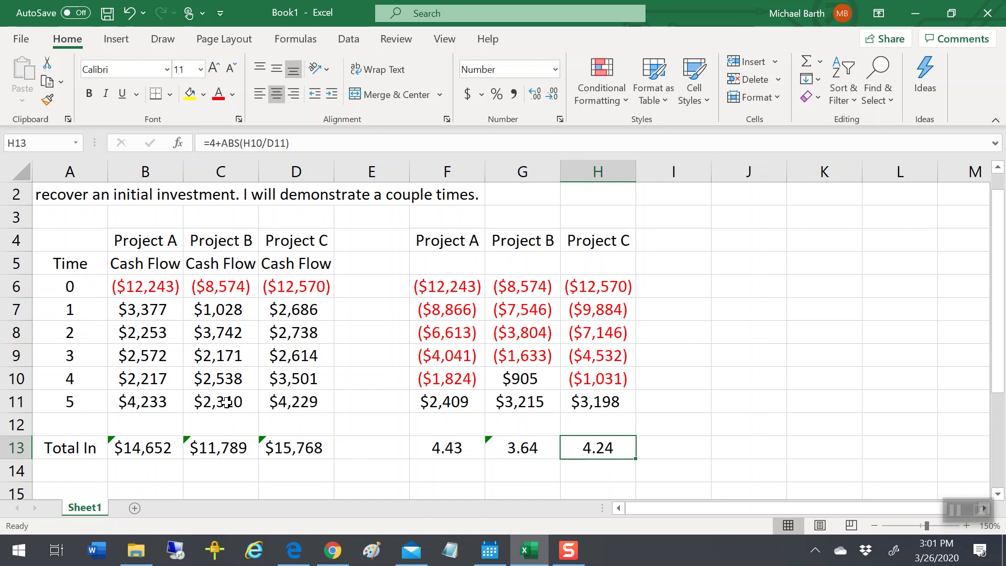
key(F2)
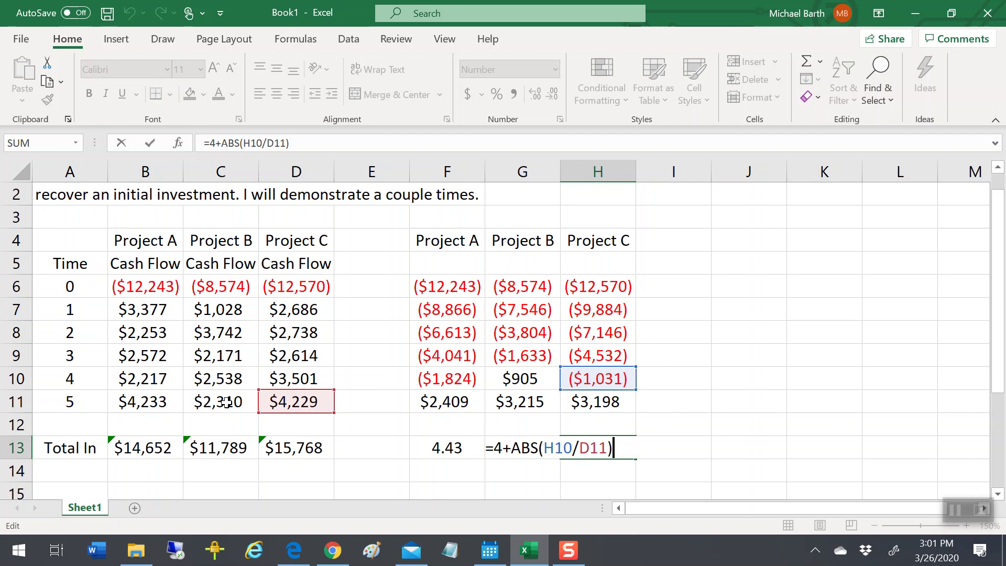
key(ctrl+Return)
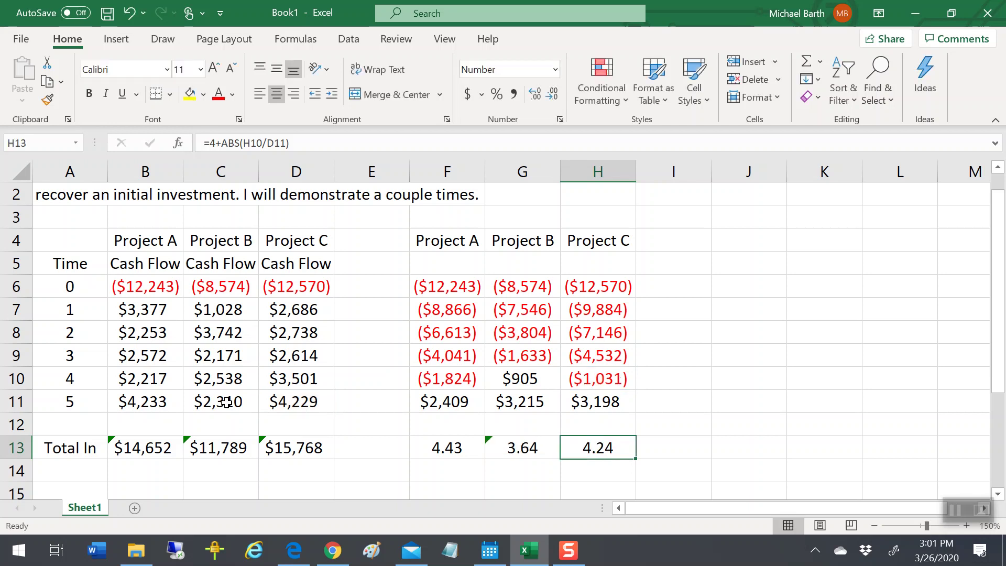
key(Left)
key(Left)
key(Left)
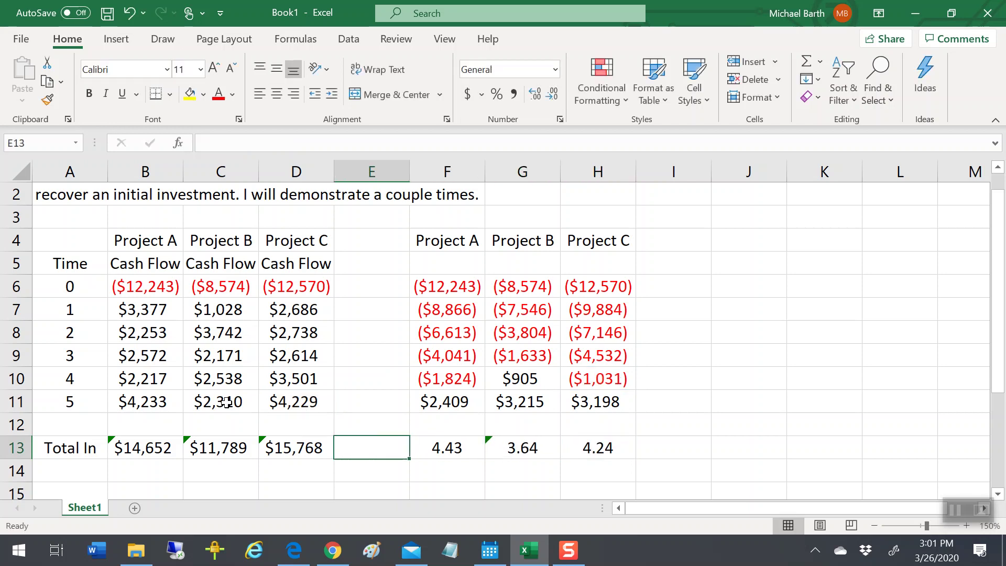
- Head column E 'Project D', copy Project C's label and first cash flows, and set year 0 to ($10,000)
key(Up)
key(Up)
key(Up)
key(Up)
key(Up)
key(Up)
key(Up)
key(Up)
key(Up)
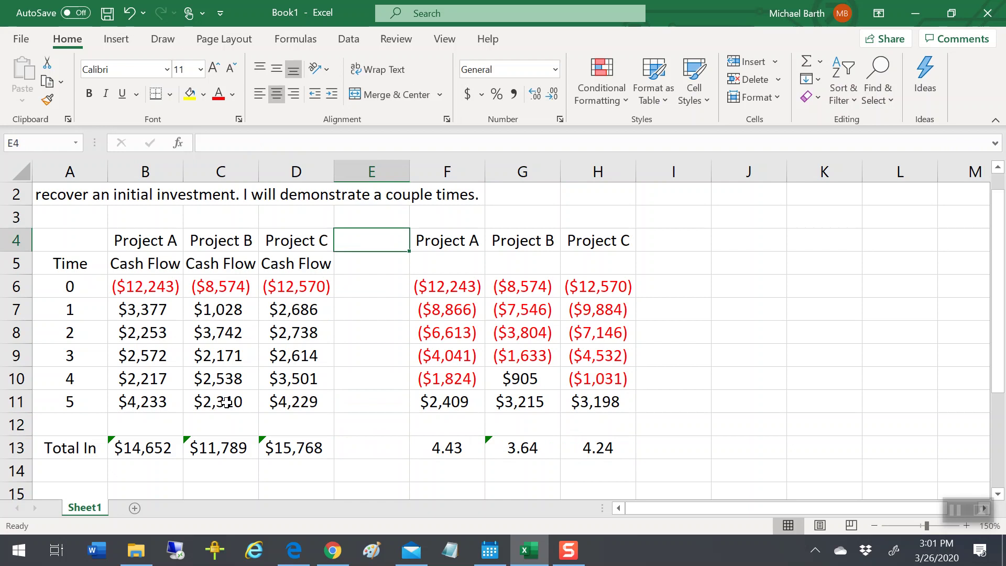
text(Project D)
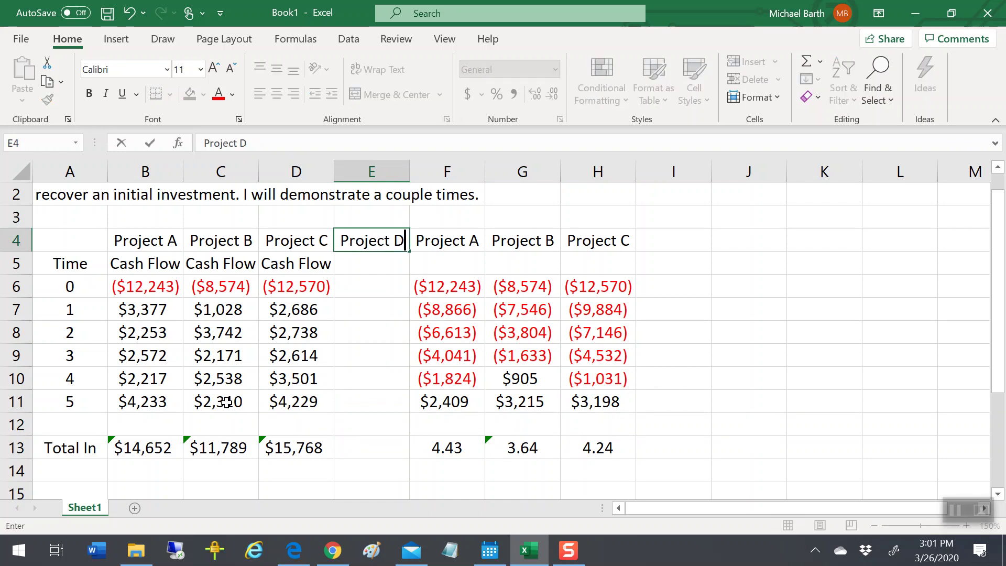
key(Return)
key(Left)
key(shift+Down)
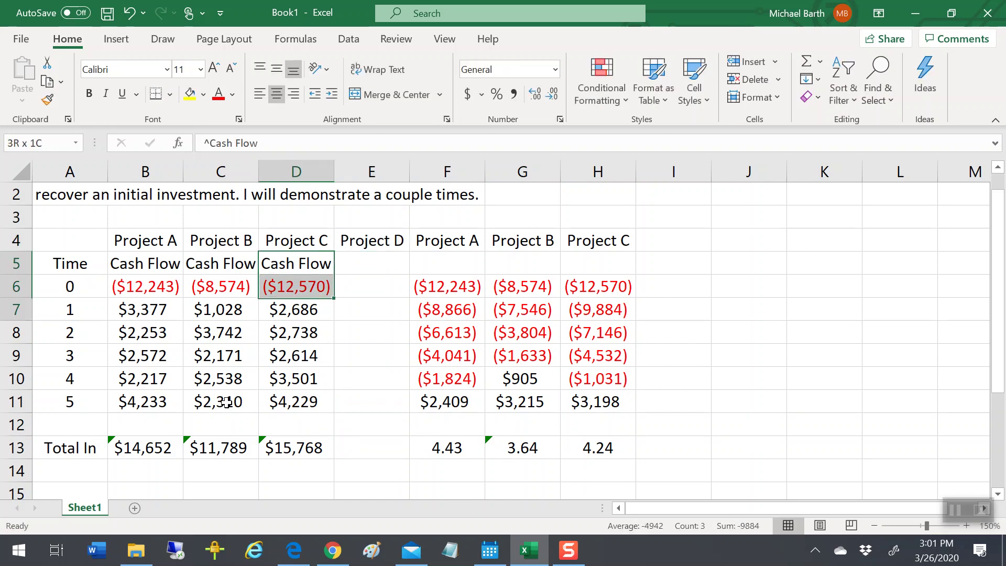
key(shift+Down)
key(ctrl+c)
key(Right)
key(ctrl+v)
key(Escape)
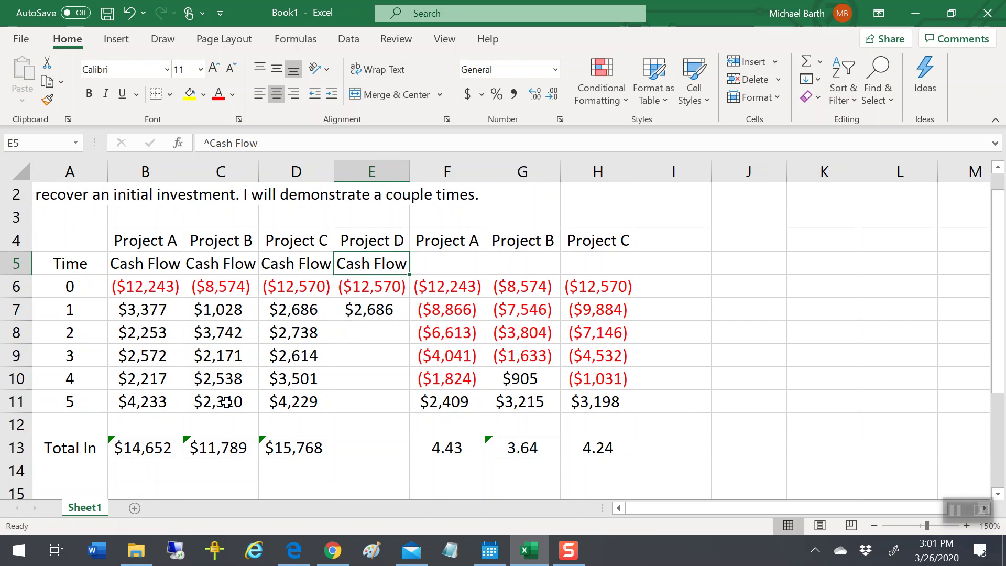
key(Down)
text(-10000)
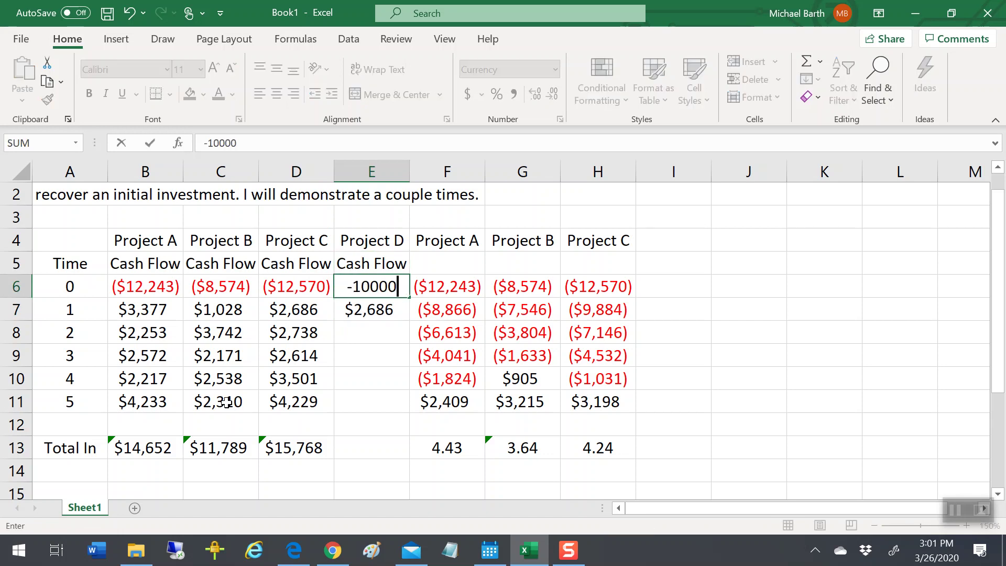
key(Return)
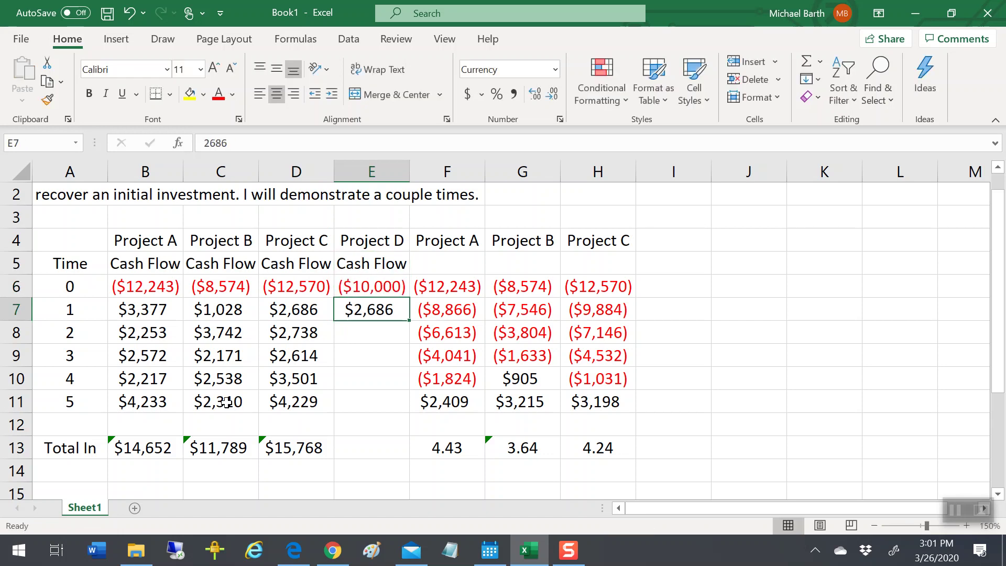
- Copy the $2,686 cash flow into E8 and change it to $3,686
key(ctrl+c)
key(Down)
key(ctrl+v)
key(Escape)
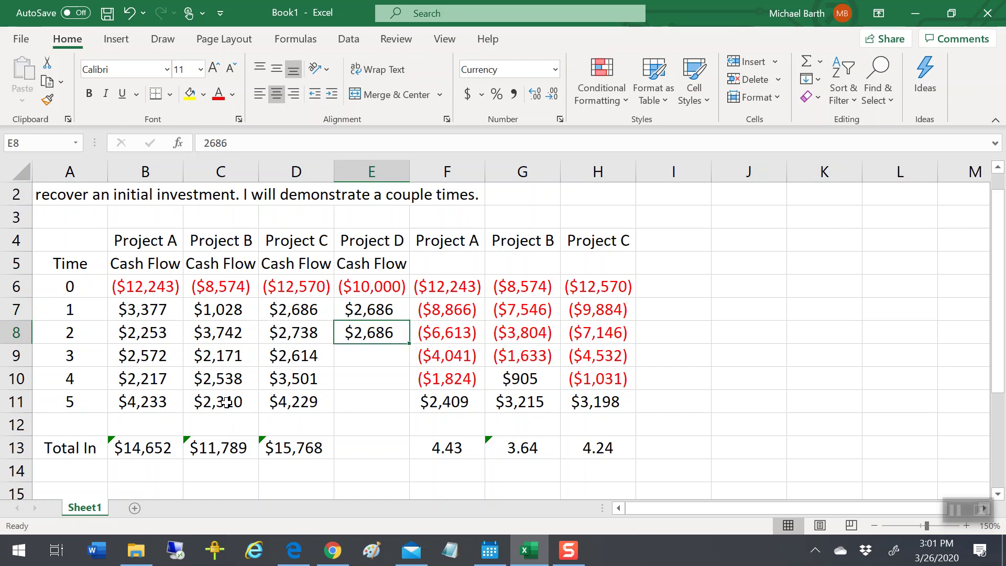
click(212, 144)
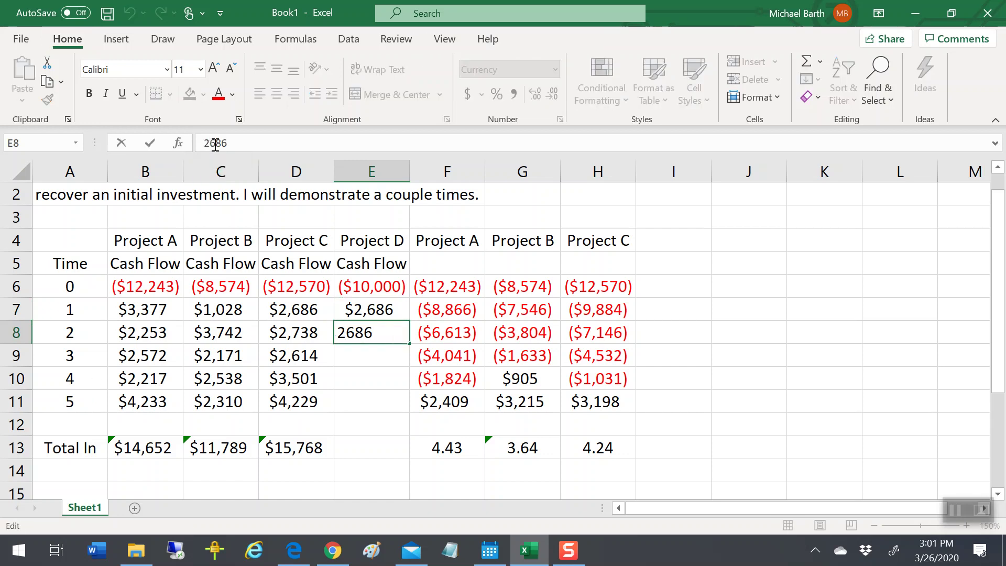
key(BackSpace)
text(3)
key(Return)
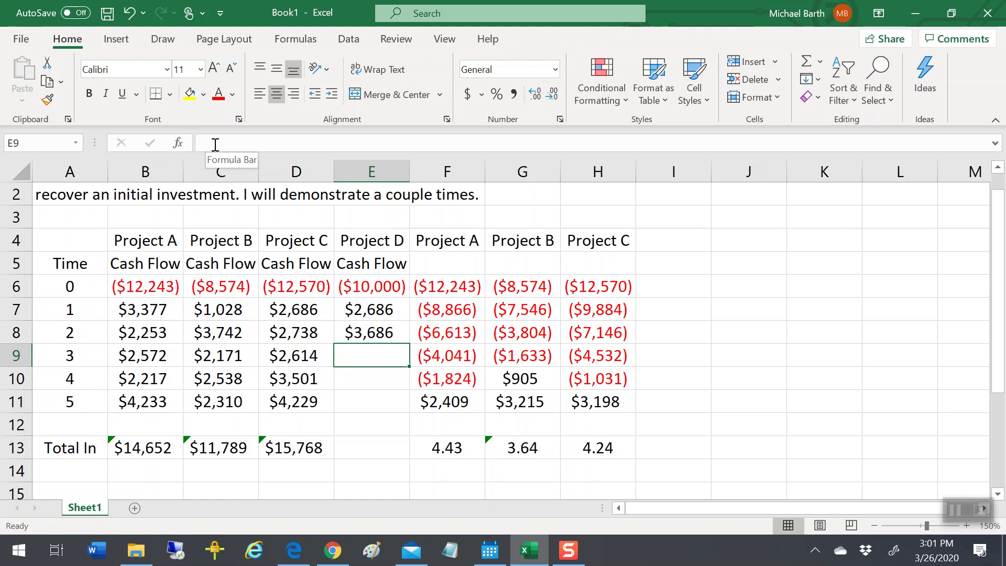
- Enter =E8+4000 in E9 and copy it to E10:E11, giving $7,686, $11,686 and $15,686
text(=)
key(Up)
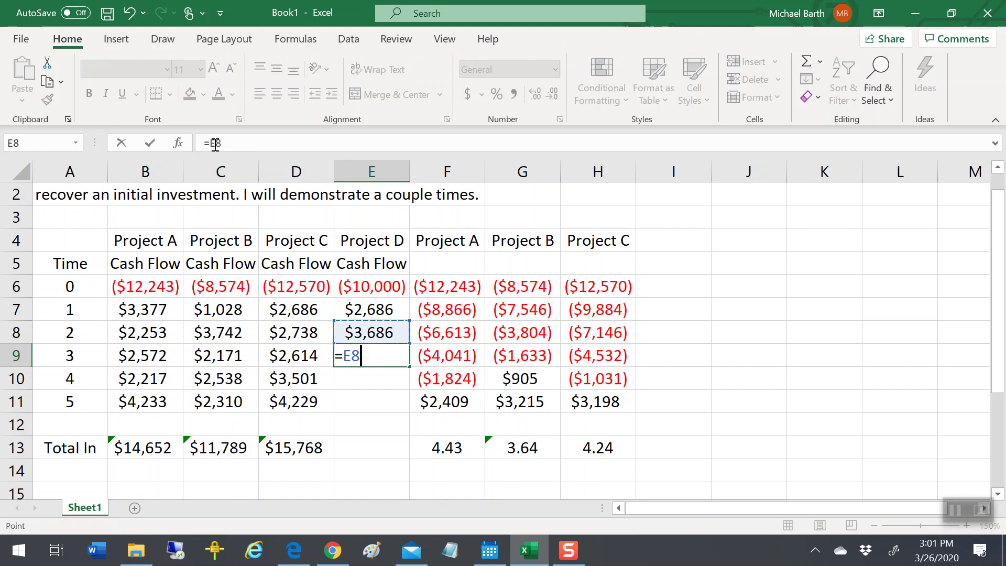
text(+4000)
key(Return)
key(Up)
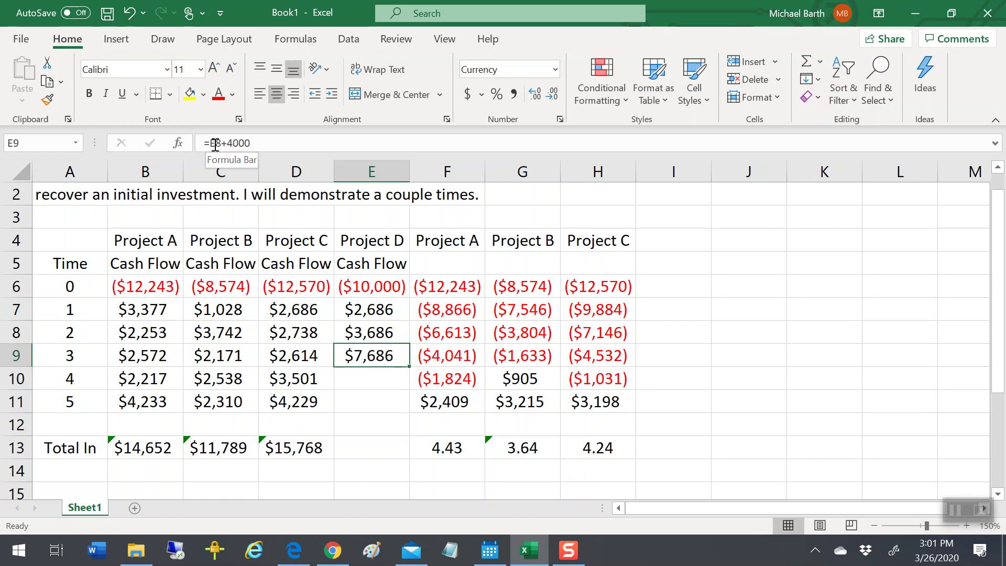
key(ctrl+c)
key(Down)
key(Return)
key(ctrl+c)
key(Down)
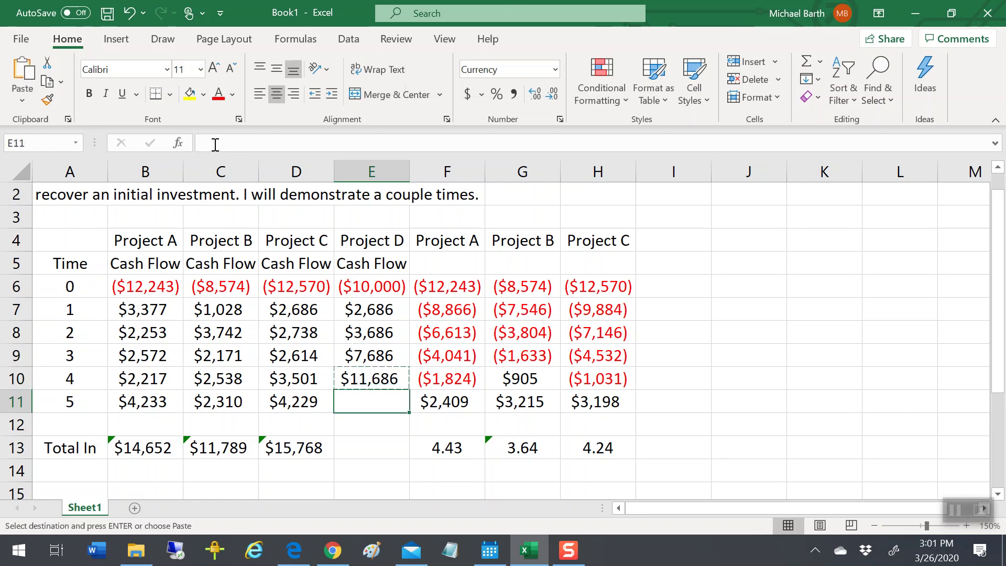
key(Return)
- Insert a blank column at F and start the Project D heading in J4
key(Right)
key(Right)
key(Right)
key(Left)
key(Left)
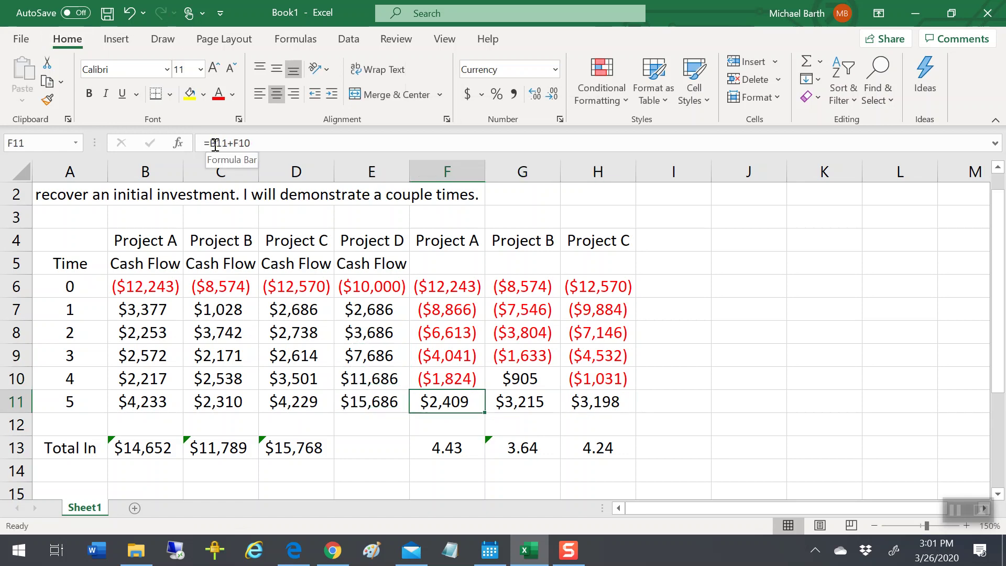
key(ctrl+space)
key(ctrl+shift+equal)
key(Right)
key(Right)
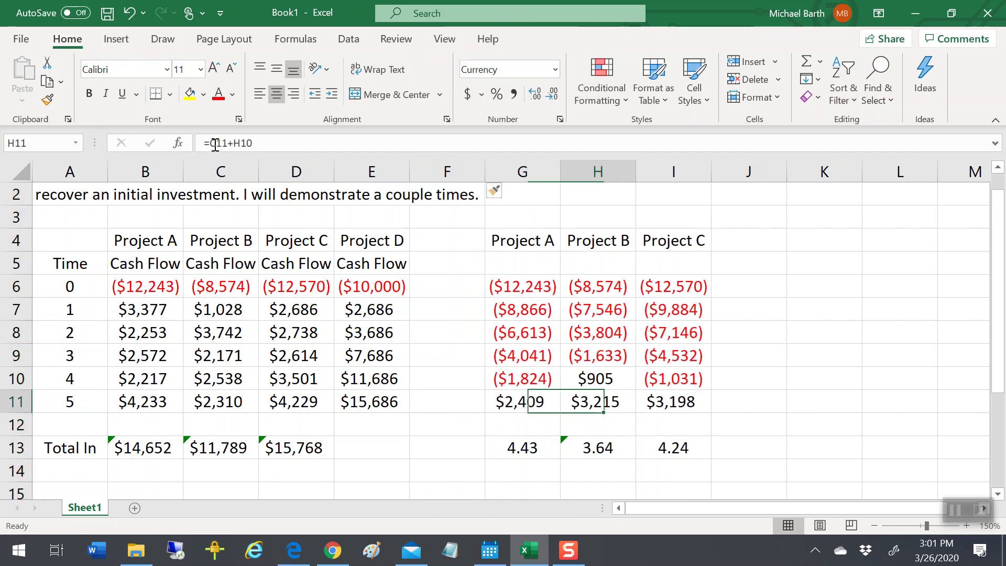
key(Right)
key(Up)
key(Up)
key(Up)
key(Up)
key(Up)
key(Up)
key(Up)
key(Up)
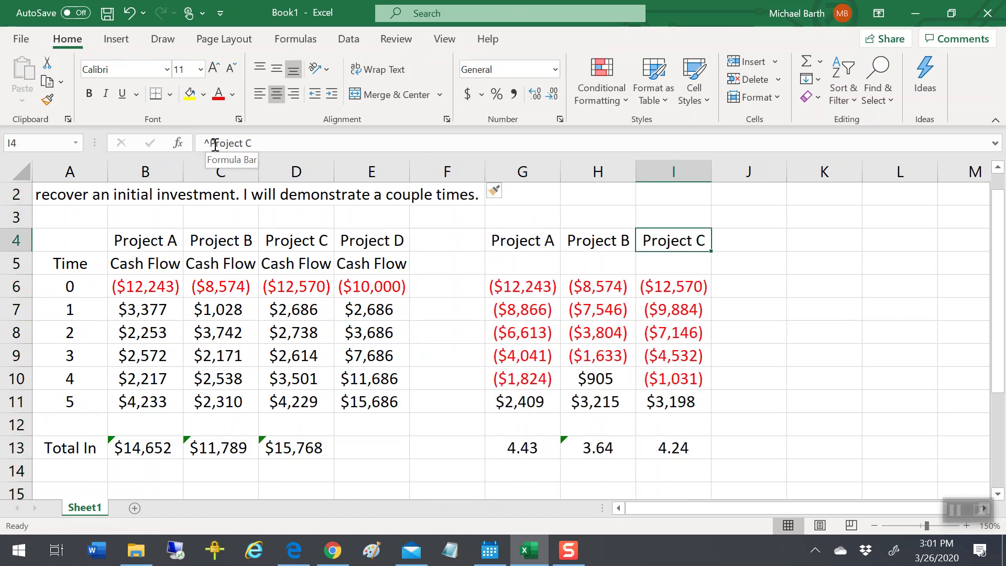
key(Right)
text(Pjr)
key(BackSpace)
key(BackSpace)
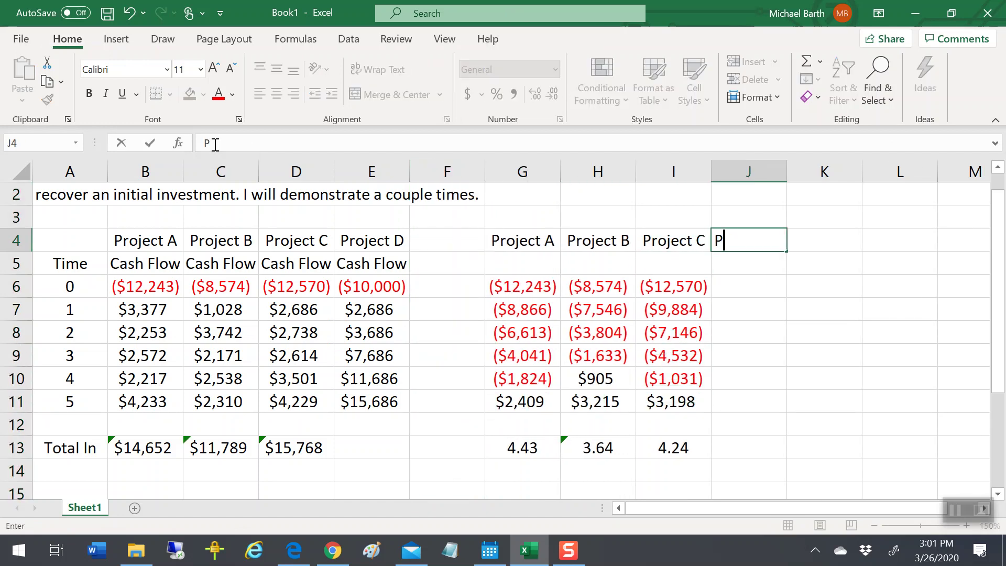
- Finish the 'Project D' heading in J4 and copy Project C's cumulative formulas into column J
text(roject D)
key(Down)
key(Down)
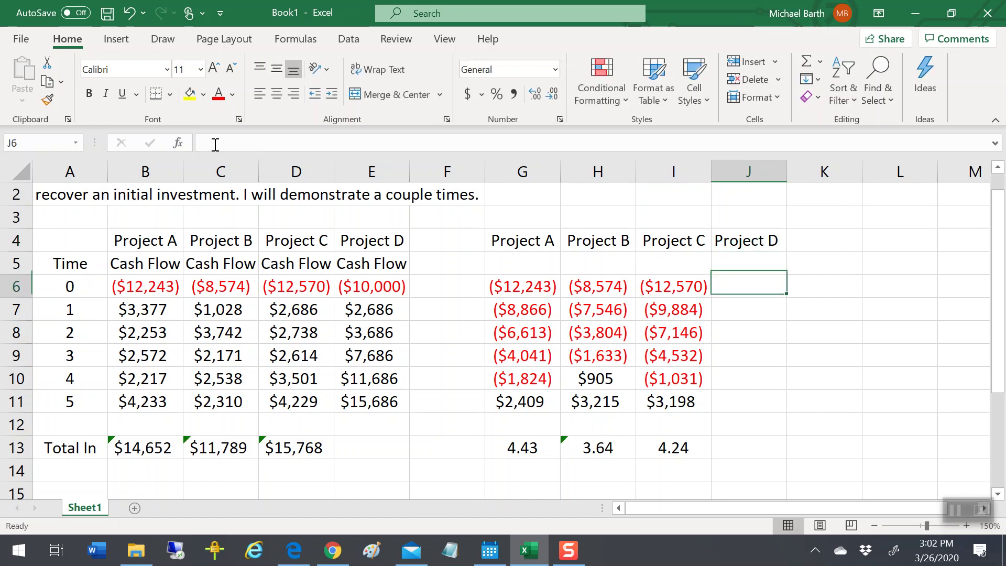
key(Left)
key(shift+Down)
key(shift+Down)
key(shift+Down)
key(shift+Down)
key(shift+Down)
key(shift+Down)
key(shift+Down)
key(ctrl+c)
key(Right)
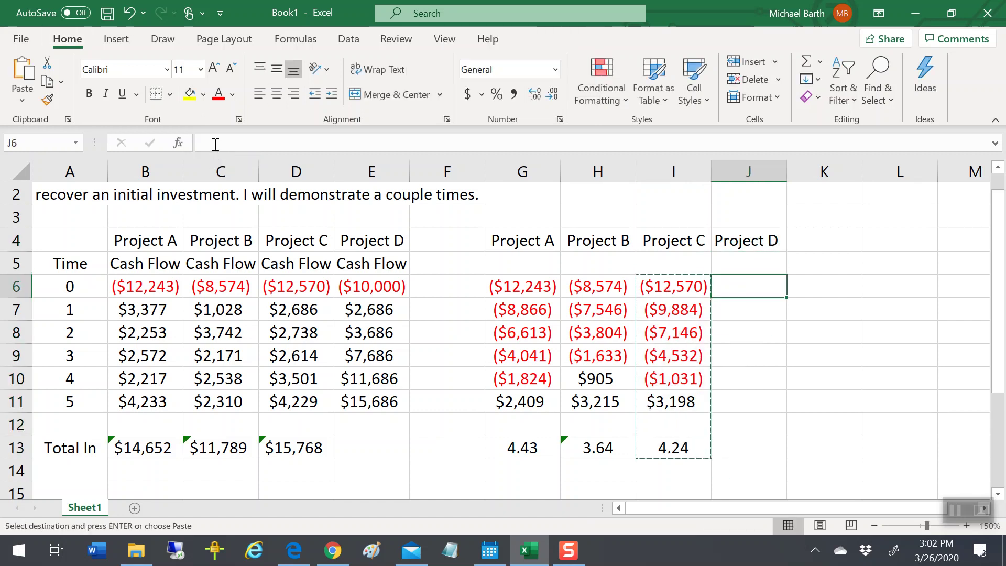
key(ctrl+v)
- Check Project D's cumulative values in J8 and J9, where the balance turns positive
key(Up)
key(Down)
key(Down)
key(Down)
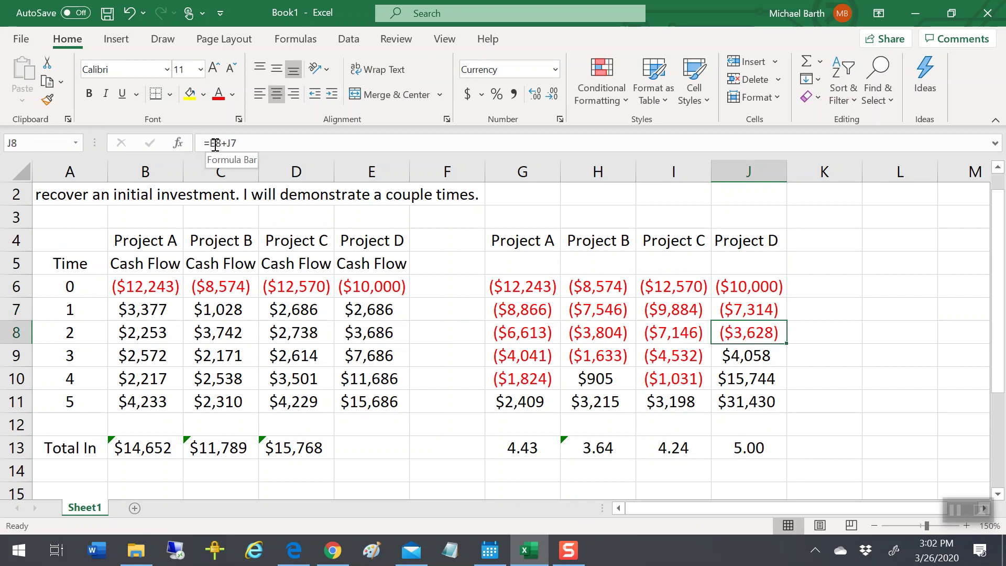
key(shift+Down)
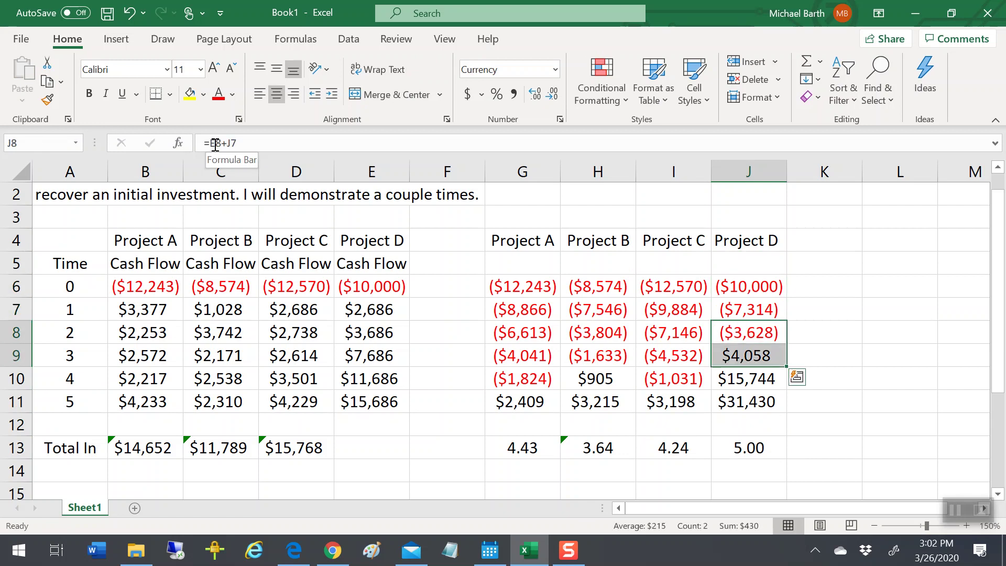
key(Down)
key(Up)
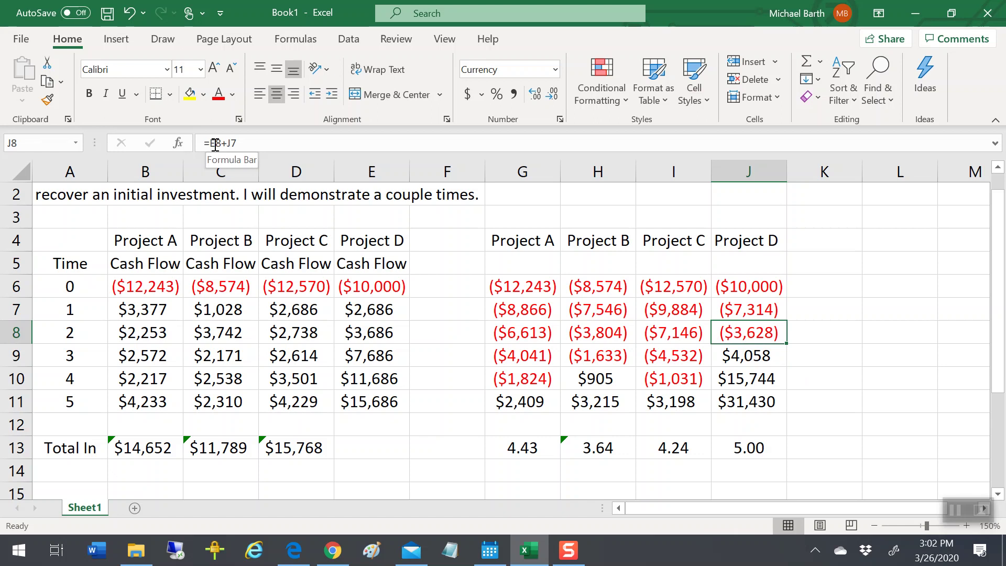
key(Down)
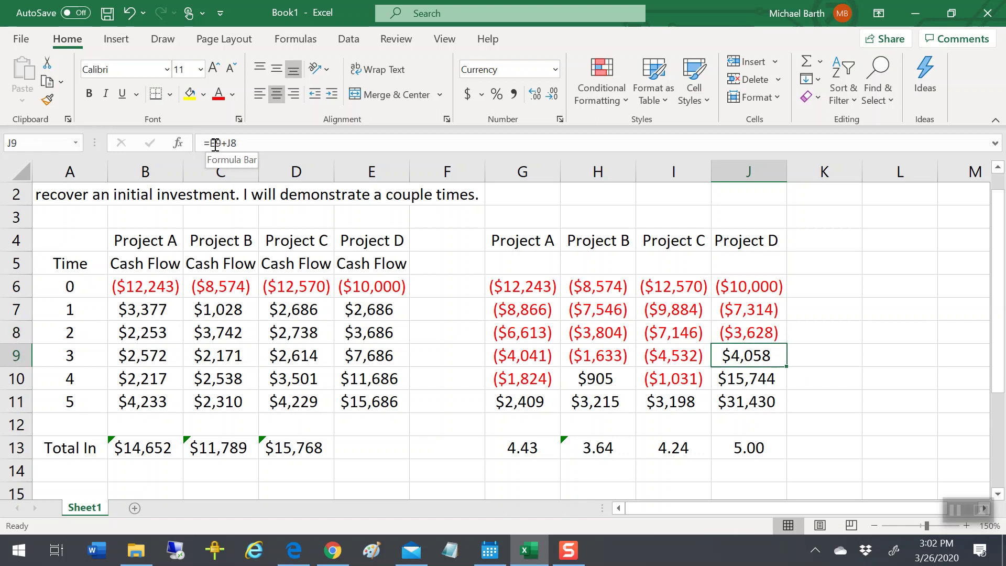
key(Down)
key(Down)
key(Down)
key(Down)
key(Down)
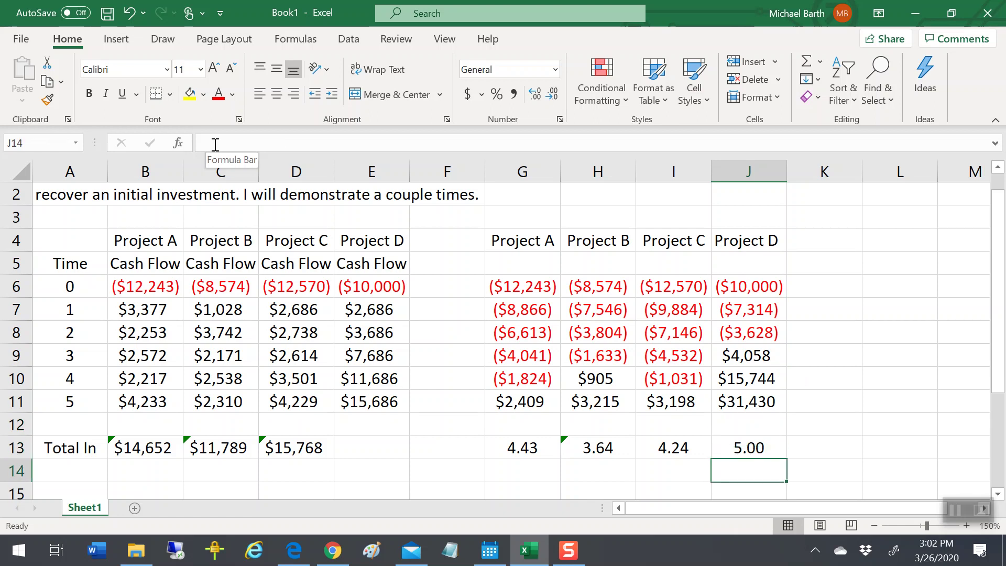
- Enter =2+ABS(J8/E9) in J13 as Project D's payback, showing 2.47, and review it
key(Up)
text(=2+)
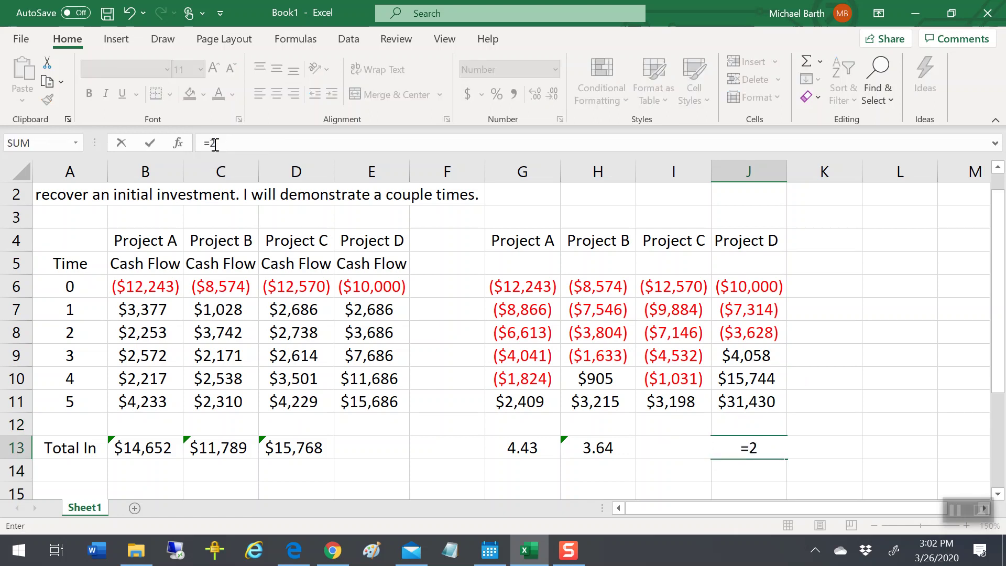
key(Up)
key(Up)
key(Up)
key(Up)
key(Up)
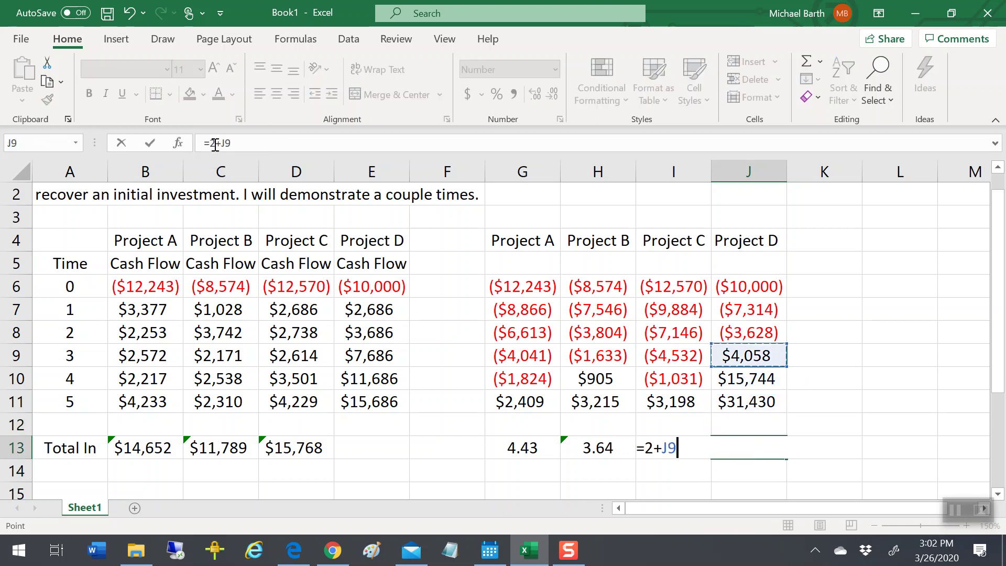
text(/)
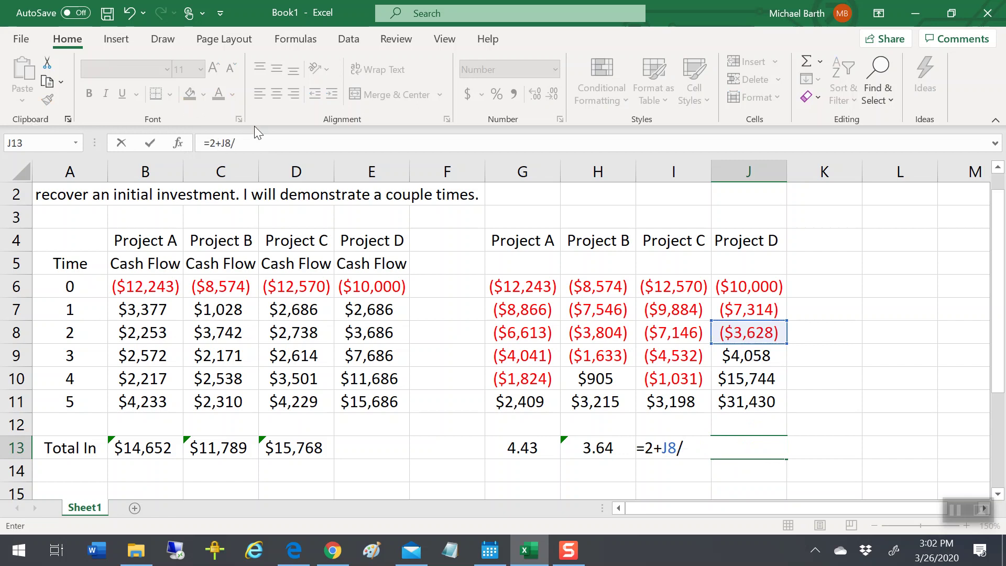
click(373, 356)
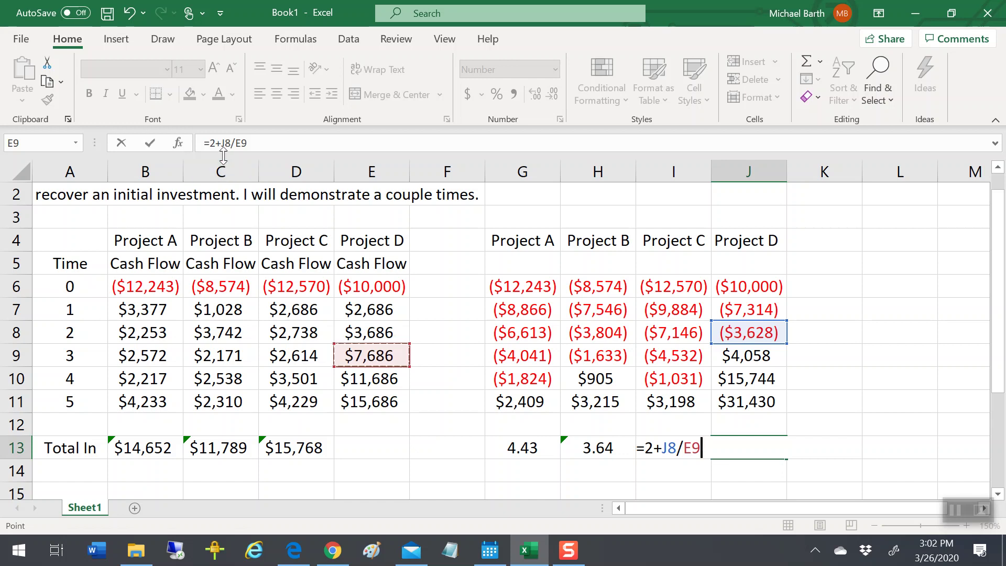
click(282, 137)
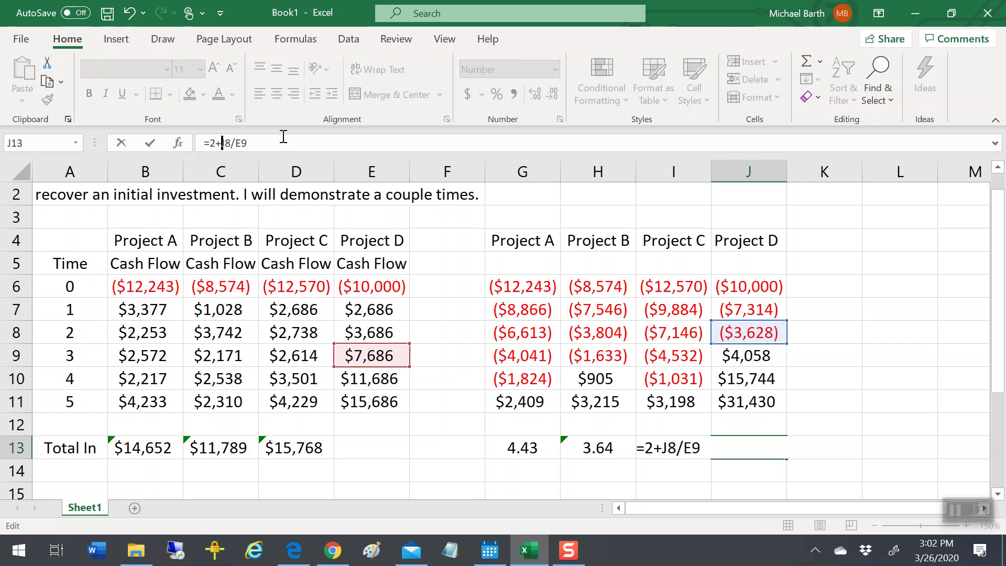
text(()
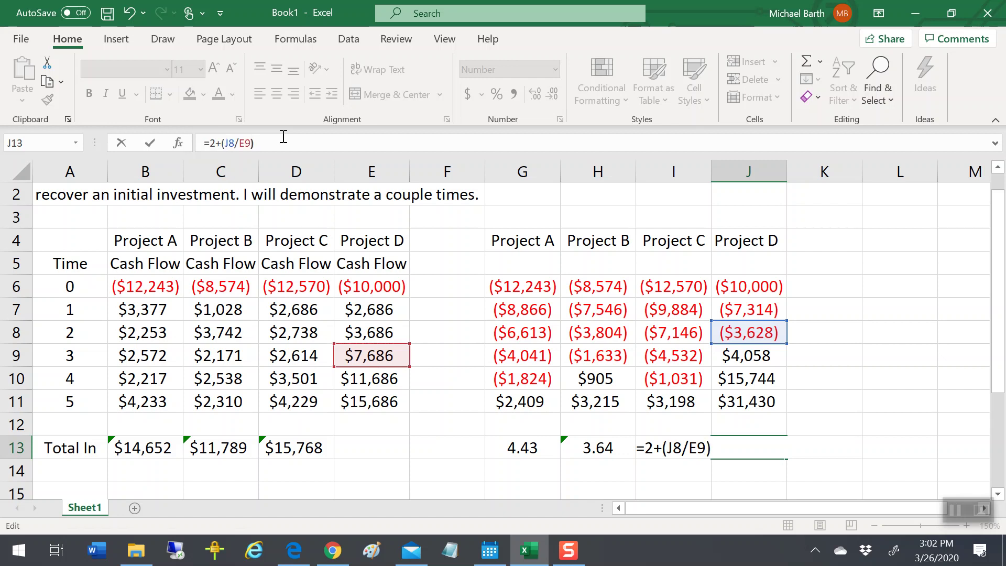
key(Left)
key(Left)
key(Left)
key(Left)
key(Left)
key(Left)
key(Left)
text(abs)
key(Return)
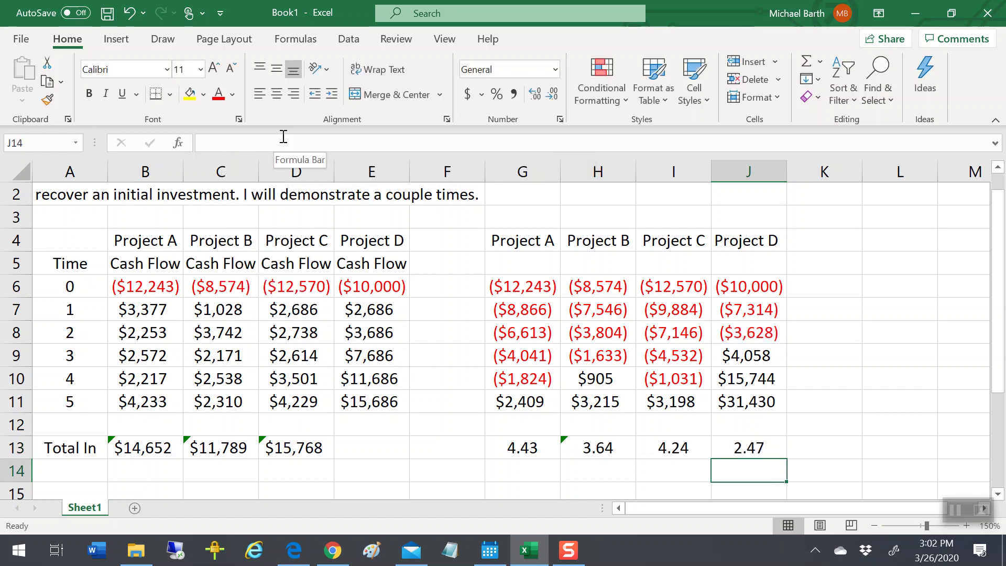
key(Up)
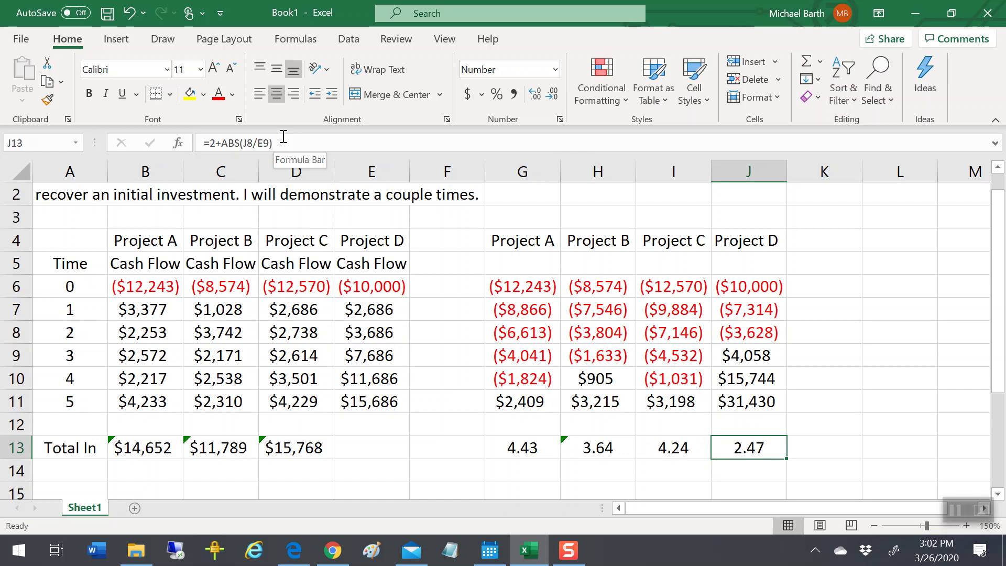
key(F2)
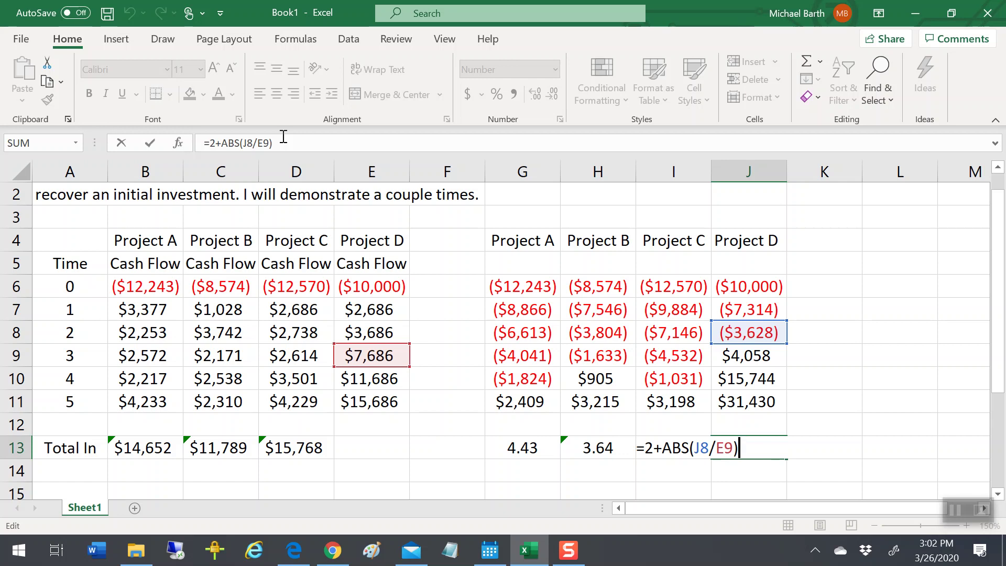
key(Return)
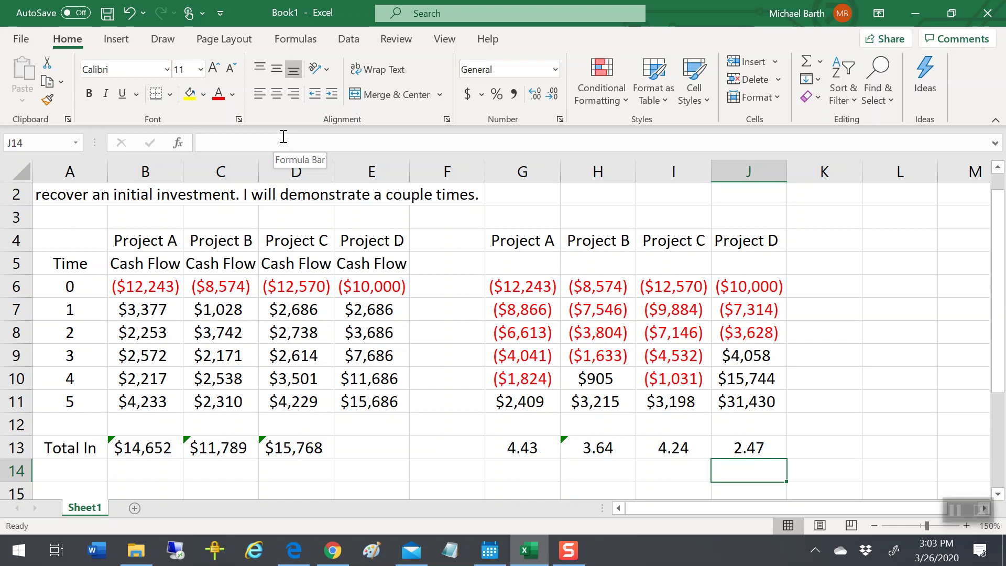
- Copy the SUM formula from D13 into E13, giving Project D's Total In of $41,430
key(Left)
key(Left)
key(Left)
key(Left)
key(Left)
key(Left)
key(Up)
key(Up)
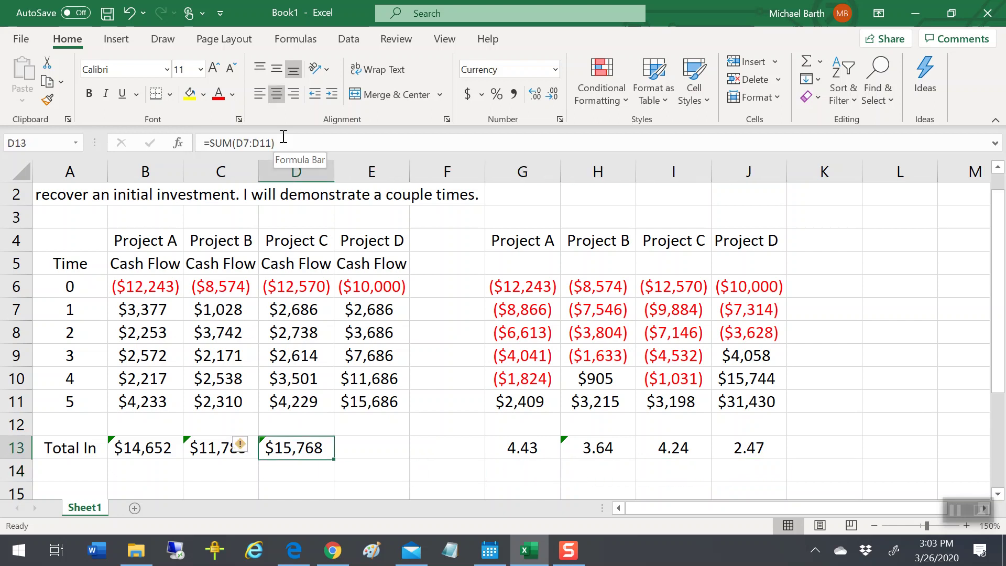
key(Down)
key(alt+e)
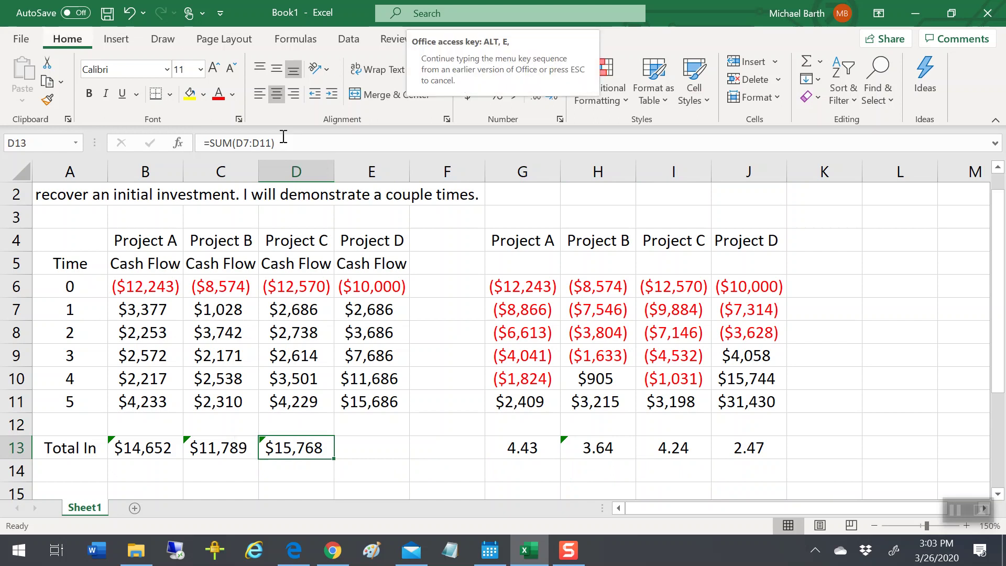
key(c)
key(Right)
key(Return)
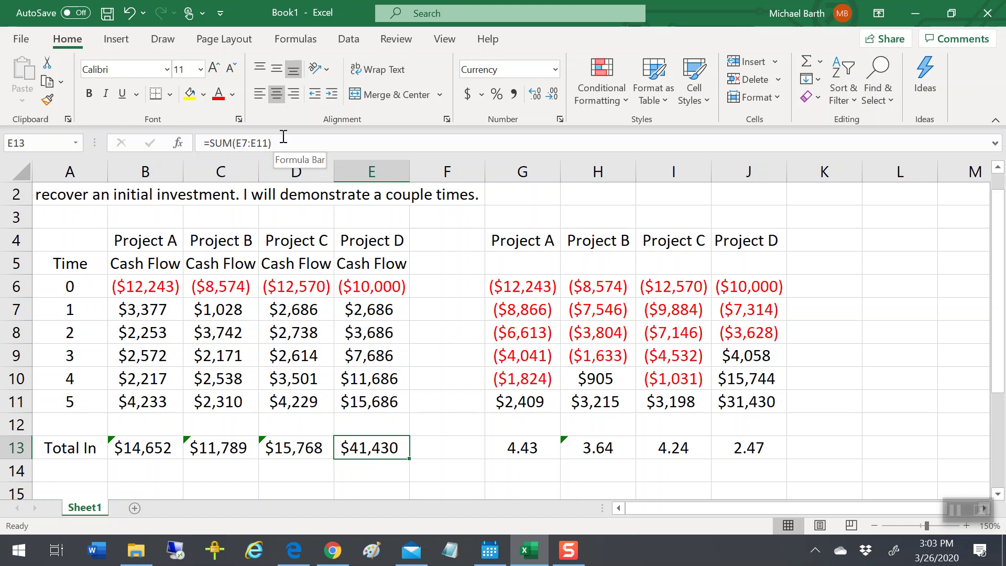
- Check Project D's year-5 cash flow, then select column F beside Project D
key(Up)
key(Right)
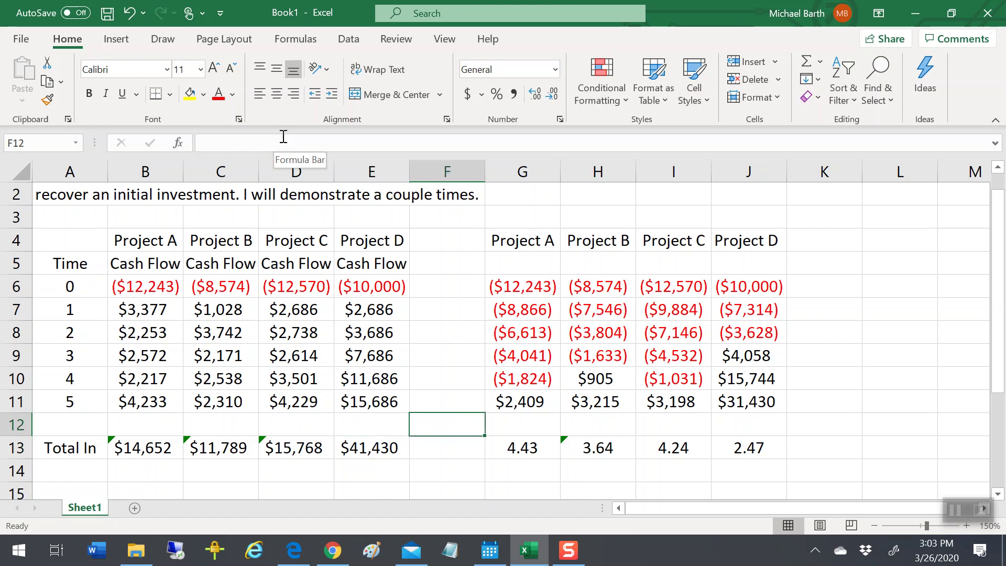
key(Left)
key(Up)
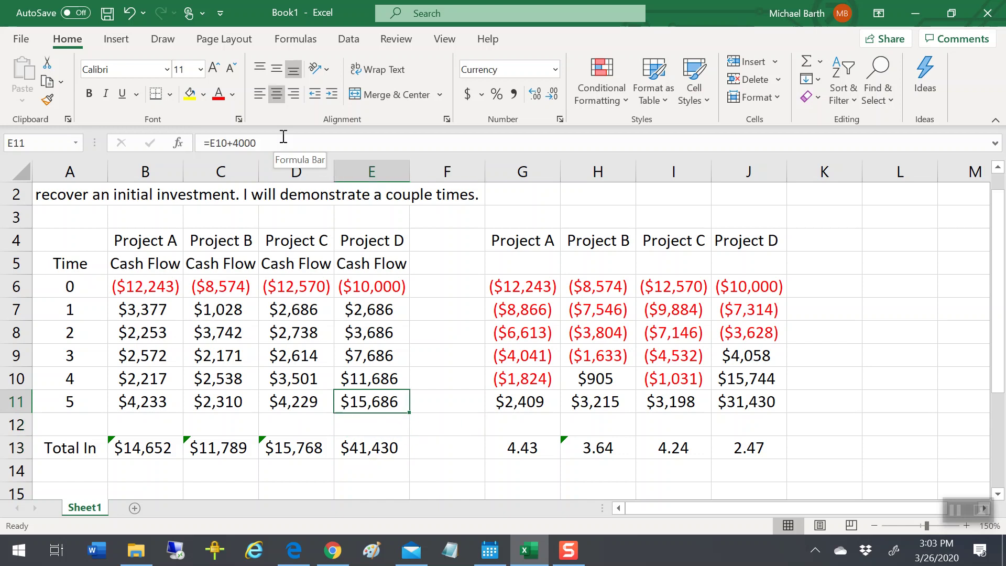
key(Up)
key(Up)
key(Up)
key(Up)
key(Up)
key(Up)
key(Up)
key(Right)
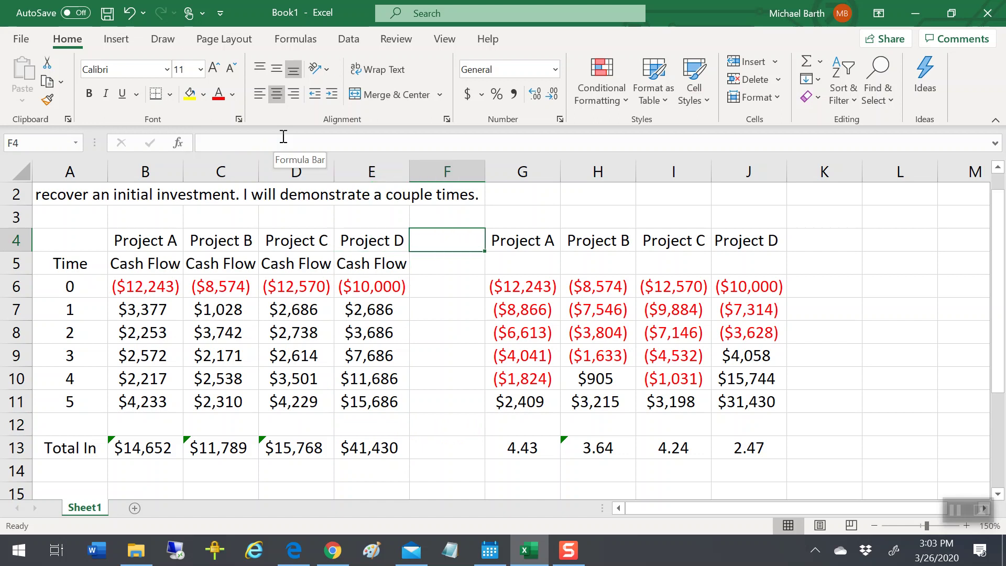
key(ctrl+space)
- Insert a column at F, copy Project D's column into it, and head it 'Project E'
key(ctrl+shift+plus)
key(Left)
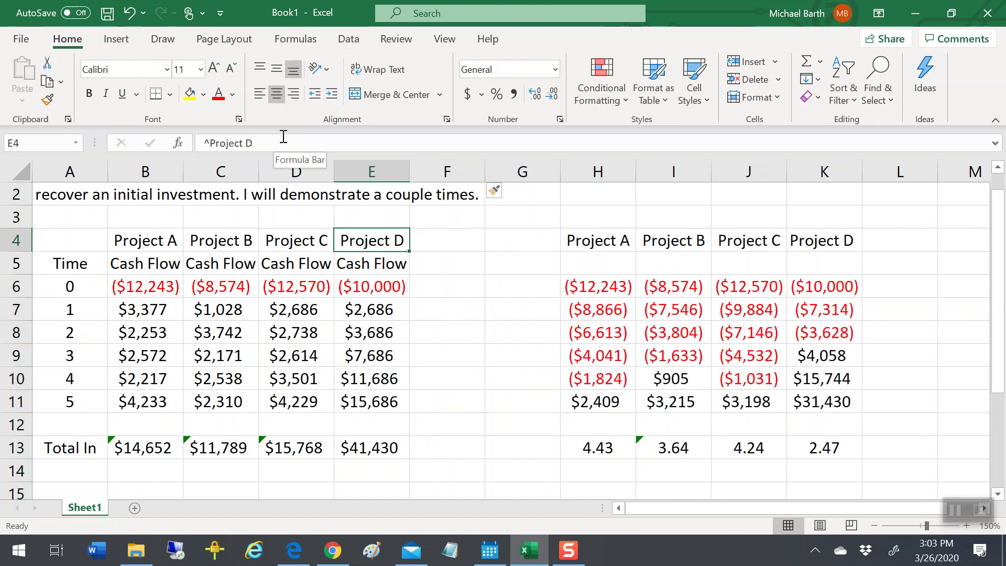
key(shift+Down)
key(shift+Down)
key(shift+Down)
key(shift+Down)
key(shift+Down)
key(shift+Down)
key(shift+Down)
key(shift+Down)
key(shift+Down)
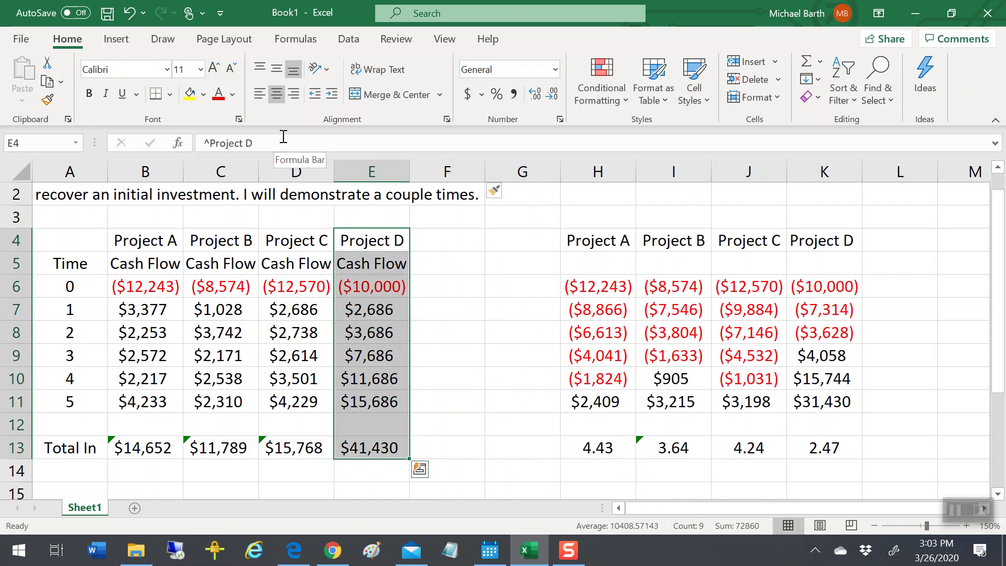
key(ctrl+c)
key(Right)
key(ctrl+v)
text(P)
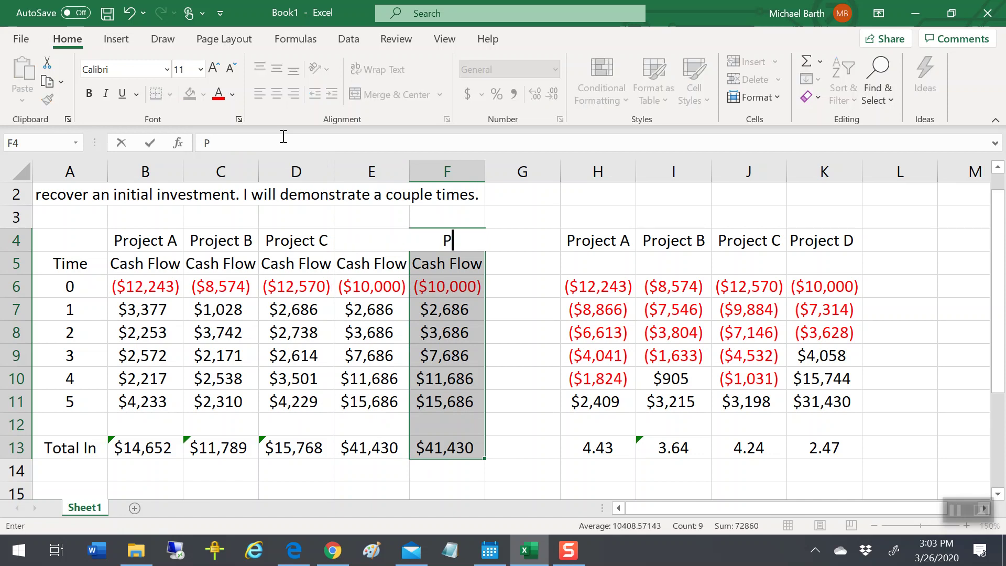
text(ro)
key(BackSpace)
text(rojec)
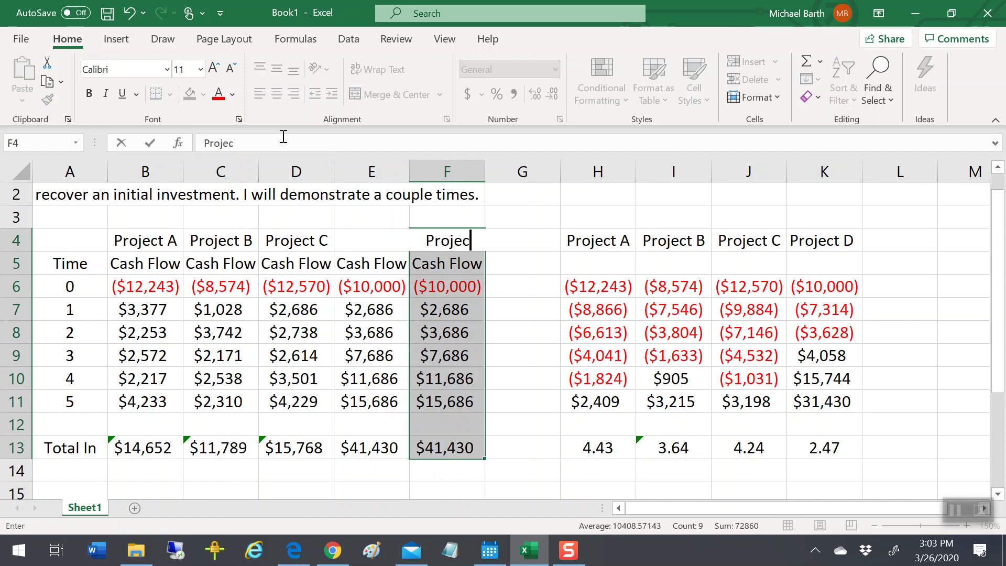
text(t E)
key(Return)
- Enter $0 for years 1–4 and $2,500,000 for year 5, then check the total
key(Down)
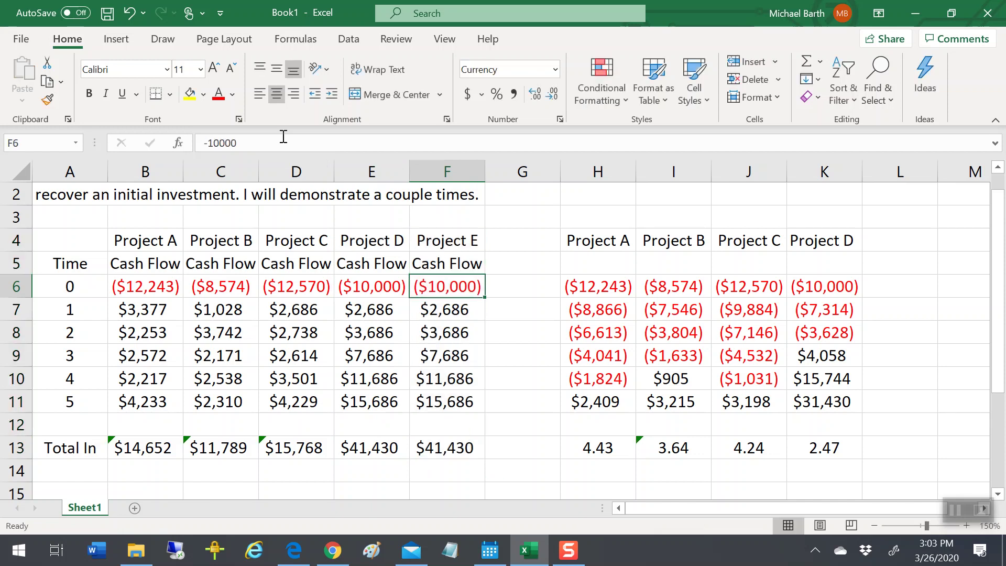
key(Down)
key(Up)
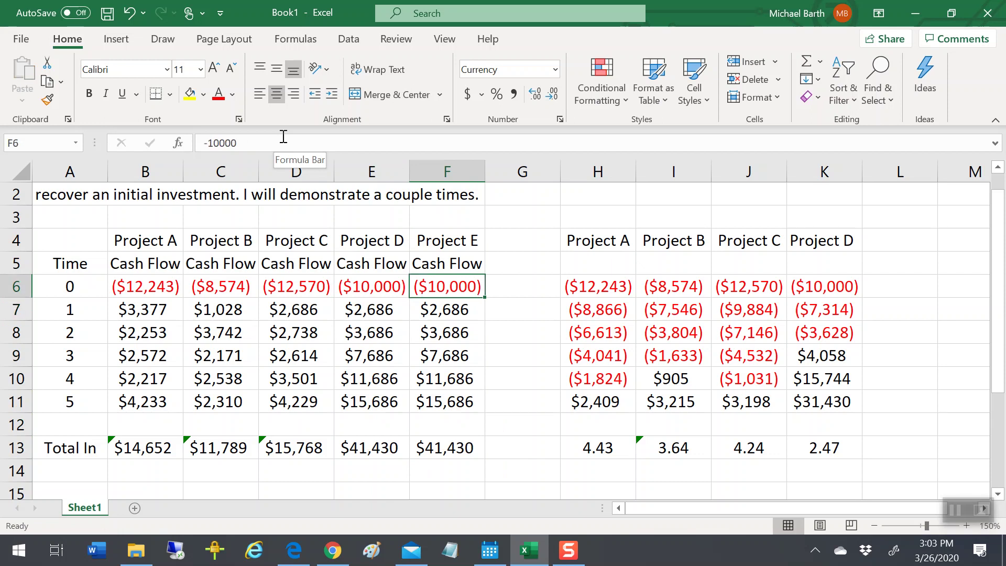
key(Down)
text(0)
key(Return)
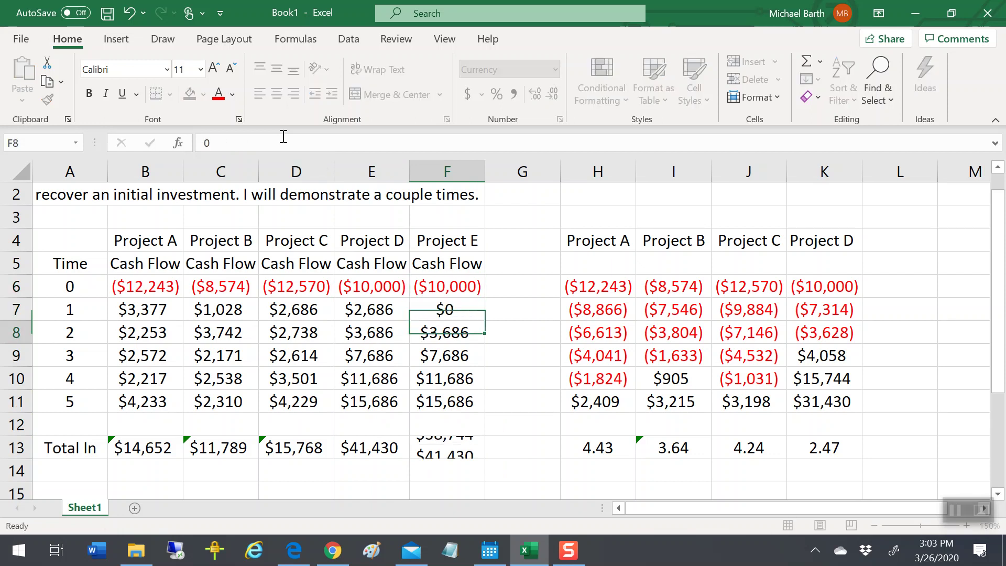
text(0)
text(0)
key(Return)
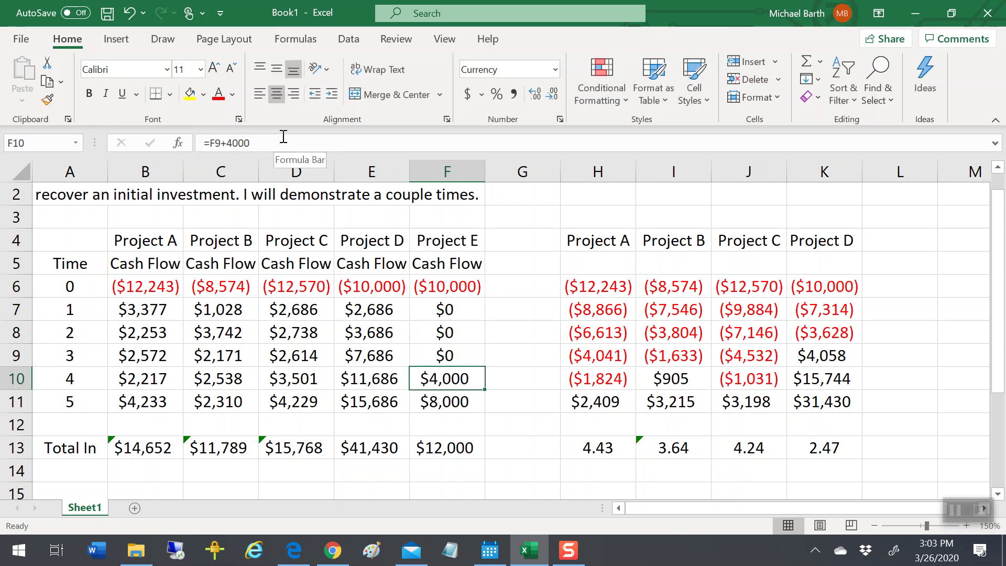
text(0)
key(Return)
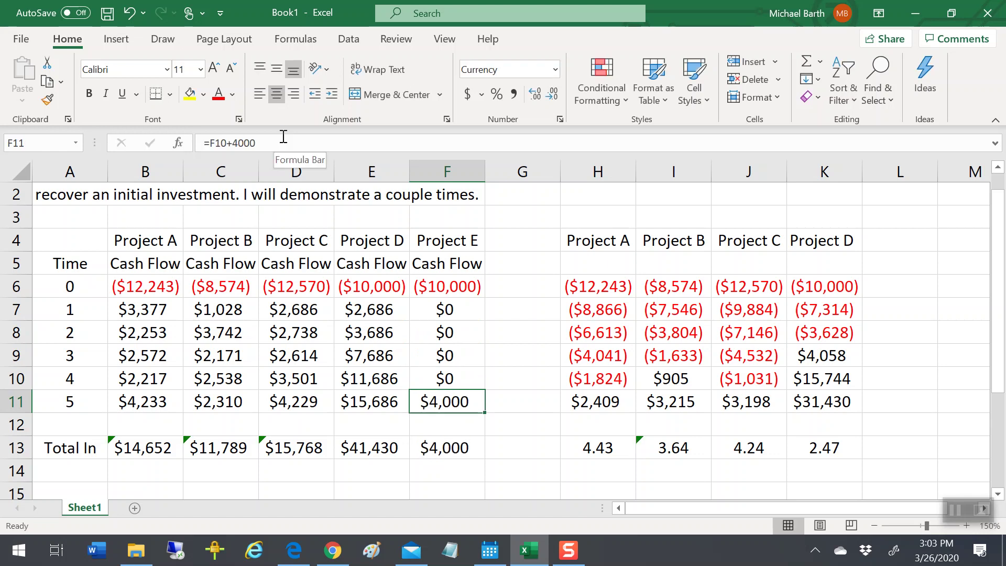
text(2500000)
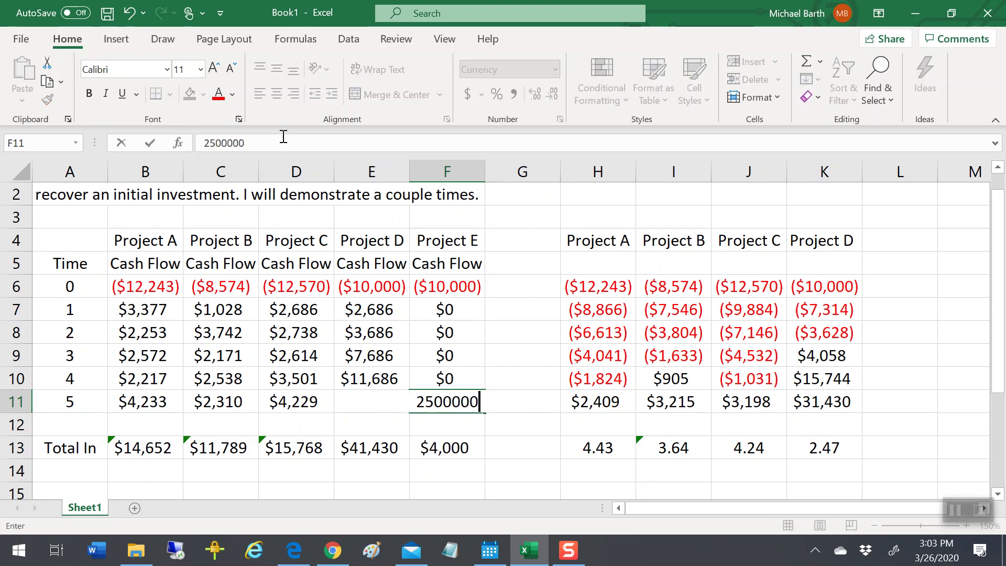
key(Return)
key(Down)
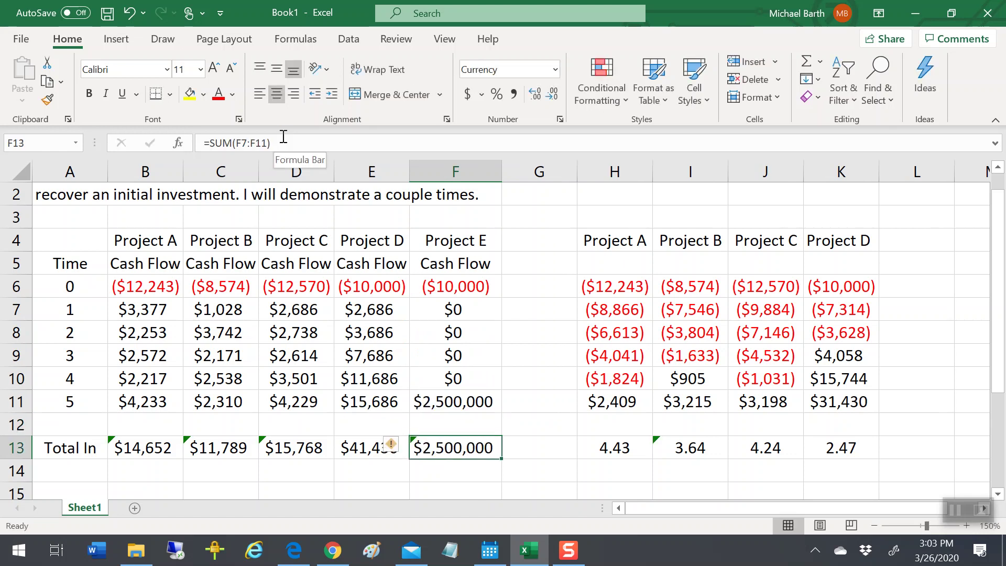
click(834, 277)
- Copy Project D's cumulative formulas from K6:K13 into column L and AutoFit column L
key(shift+Down)
key(shift+Down)
key(shift+Down)
key(shift+Down)
key(shift+Down)
key(shift+Down)
key(shift+Down)
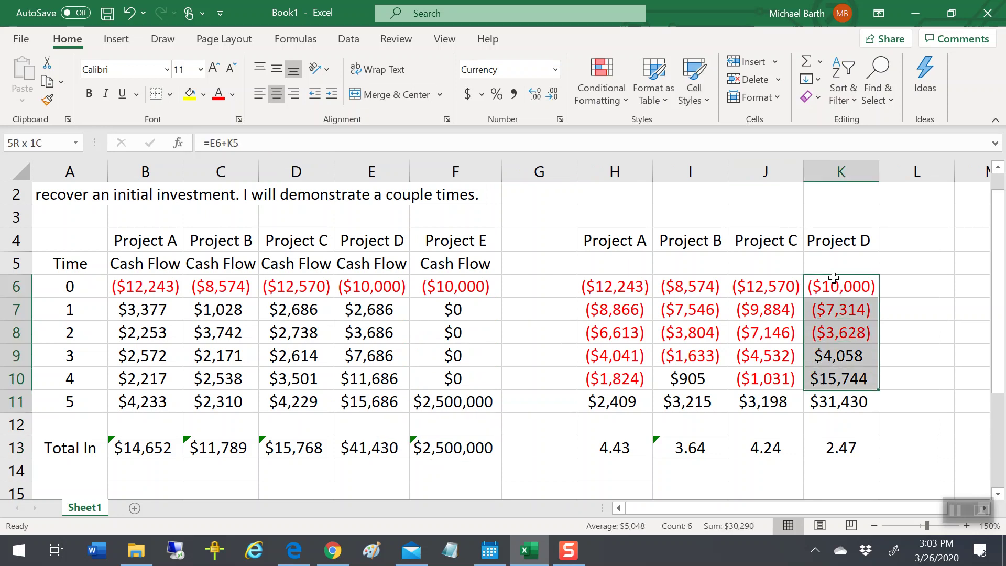
key(ctrl+c)
key(Right)
key(ctrl+v)
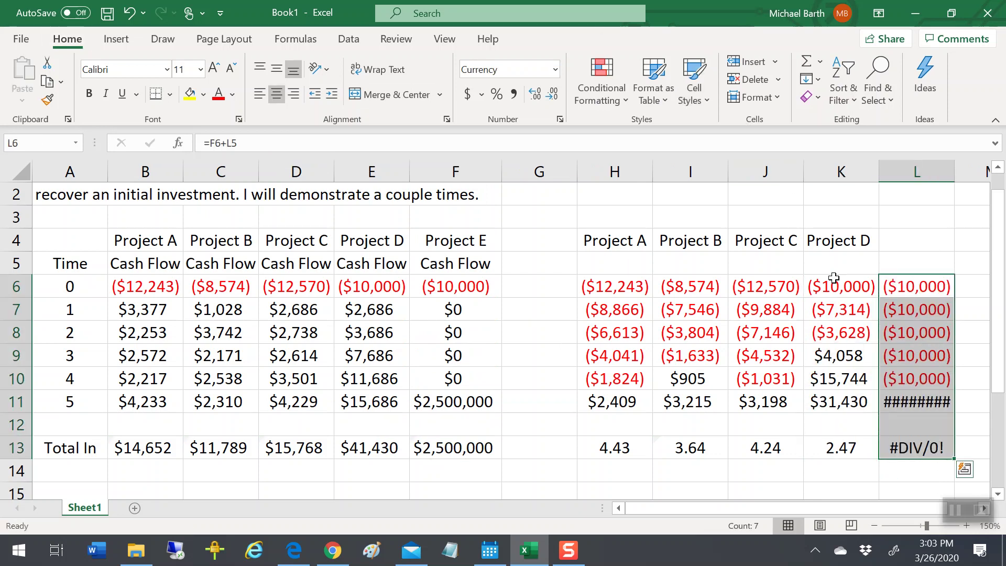
key(Down)
key(Down)
key(Down)
key(Down)
key(Down)
key(alt+h)
key(o)
key(i)
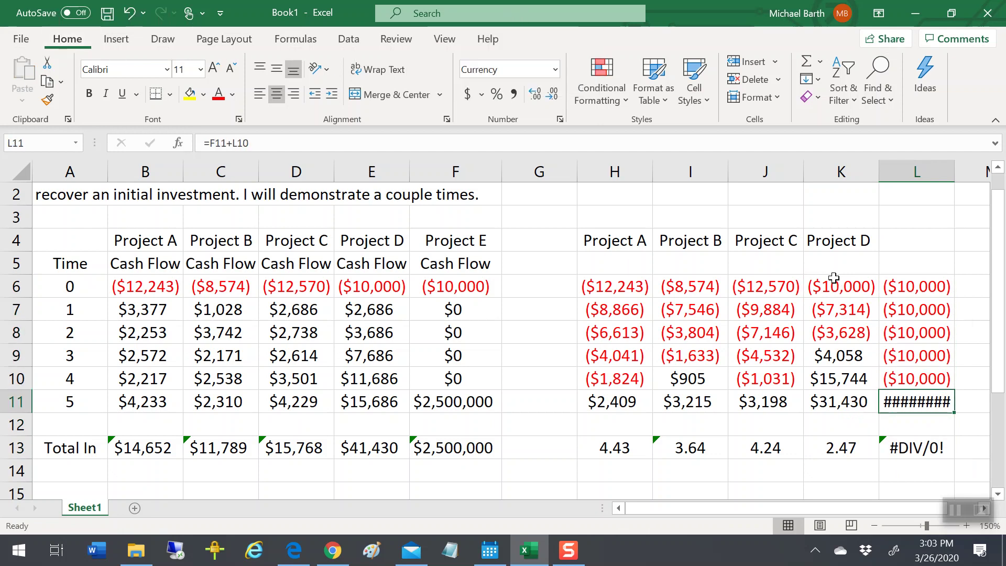
- Enter =4+ABS(L10/F11) in L13 and show it to four decimals as 4.0040
key(Down)
key(Down)
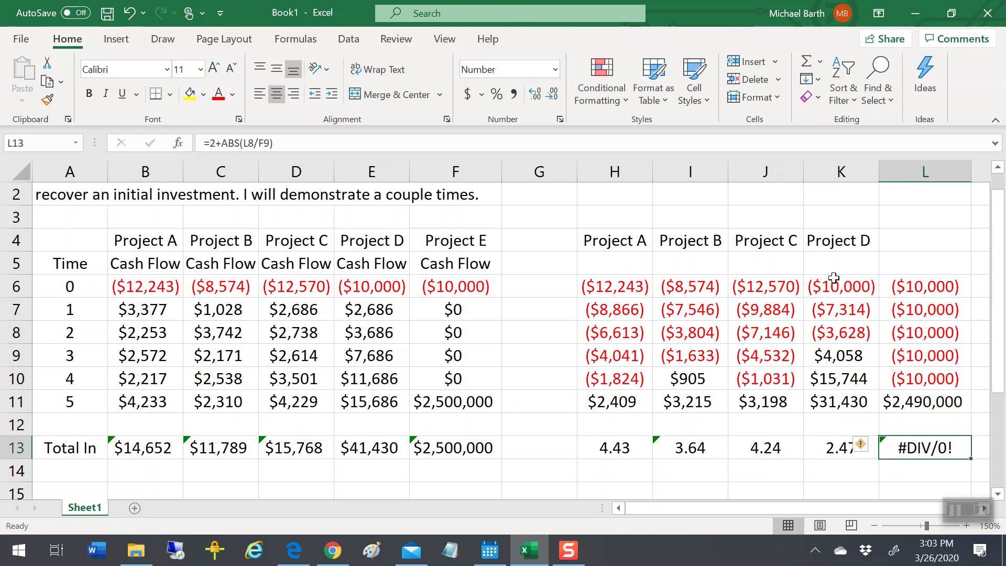
text(=)
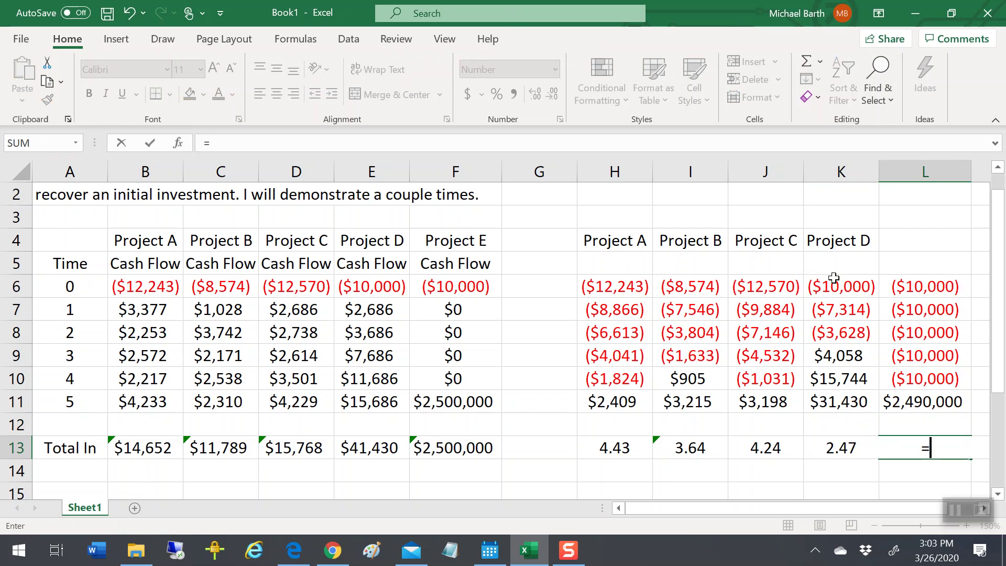
text(4+abs()
key(Up)
key(Up)
key(Up)
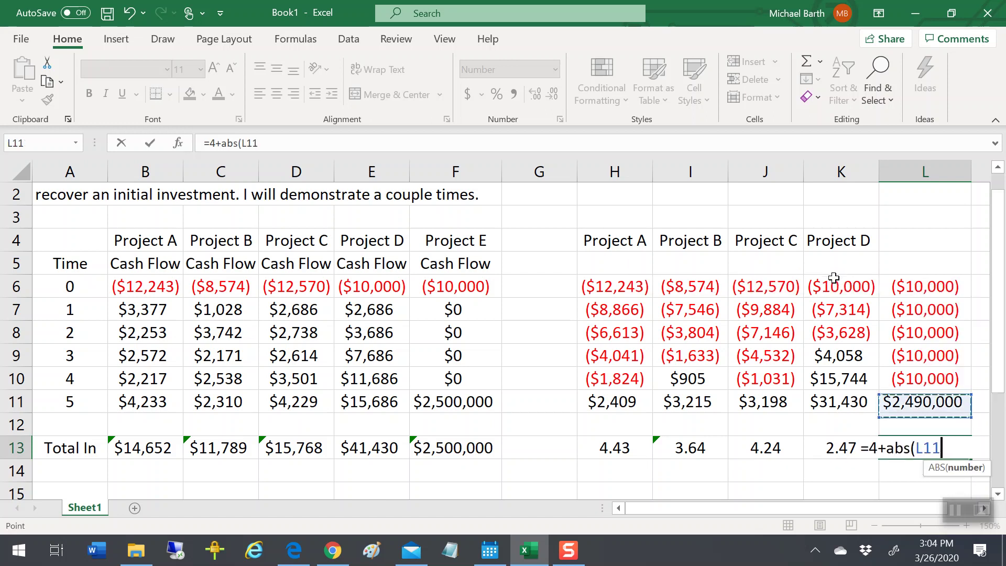
text(/)
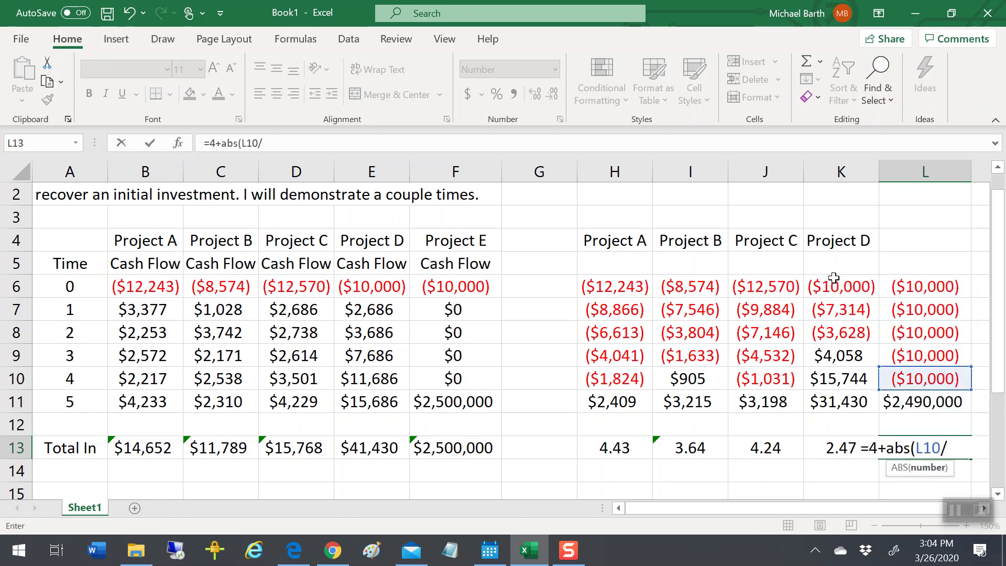
click(440, 401)
text())
key(Return)
key(Up)
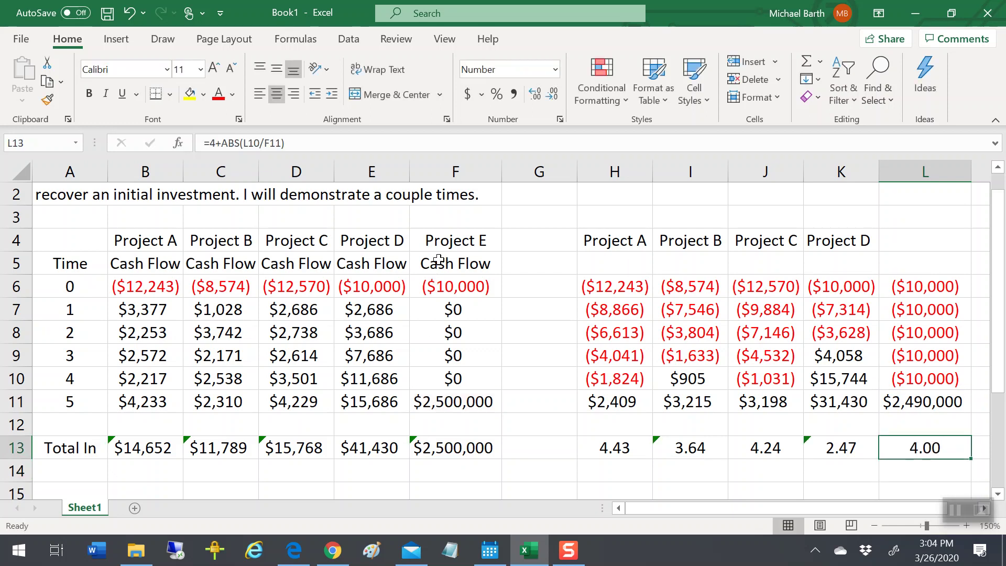
click(540, 97)
click(540, 97)
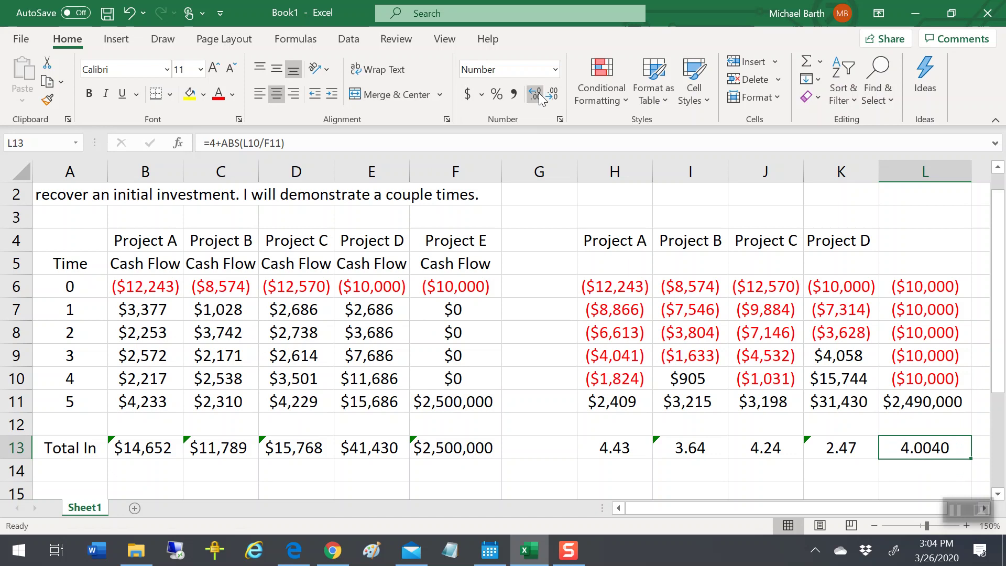